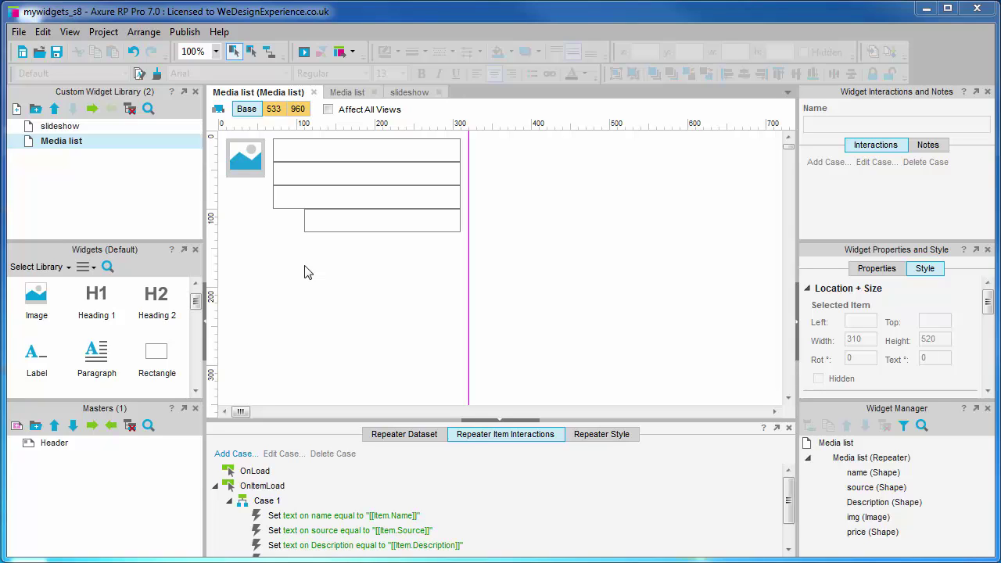
Step: Review the actions that set the name, source and Description text
click(320, 515)
click(323, 531)
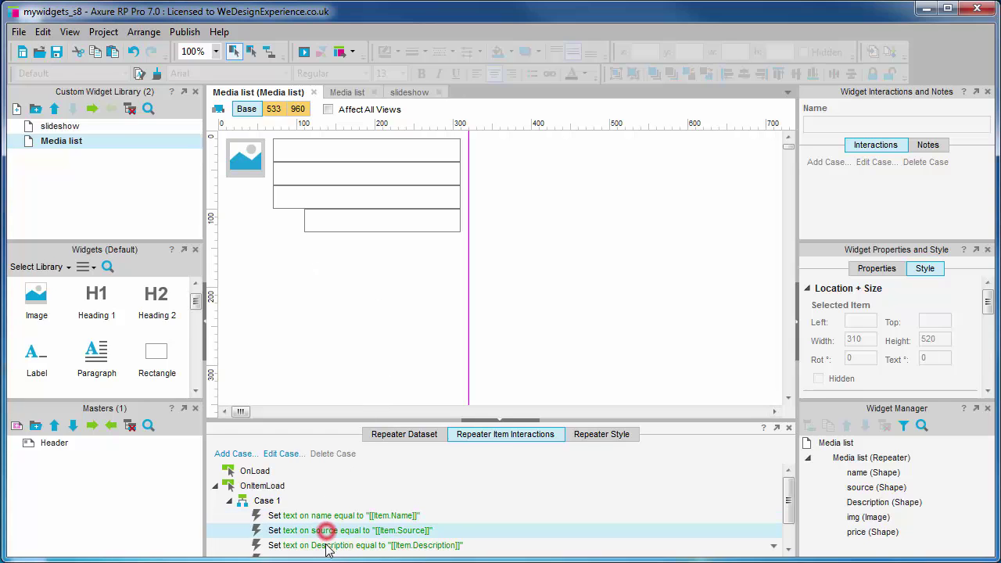
click(324, 545)
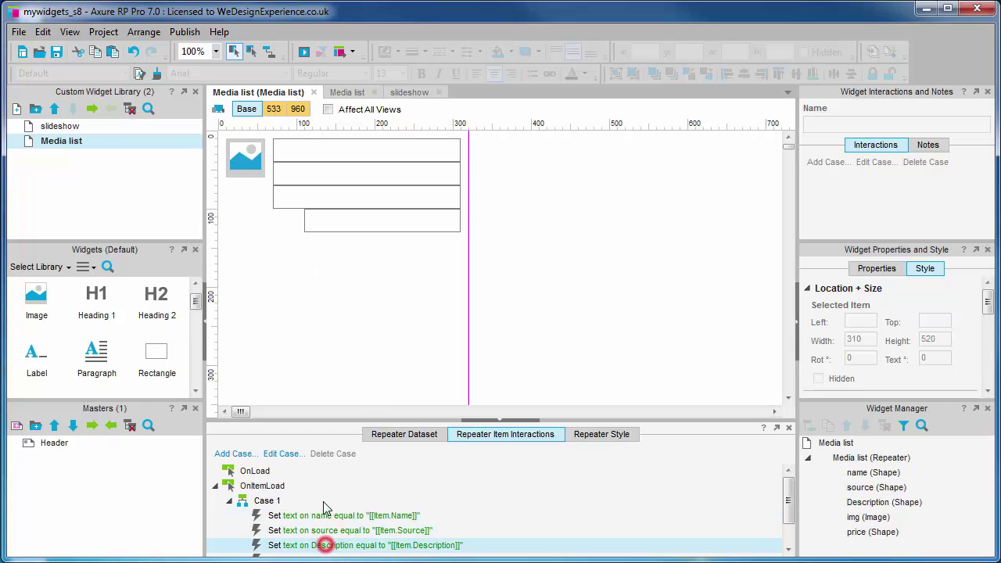
Step: Type 'Item.Name' into the name shape and 'Item source' into the source shape
click(370, 152)
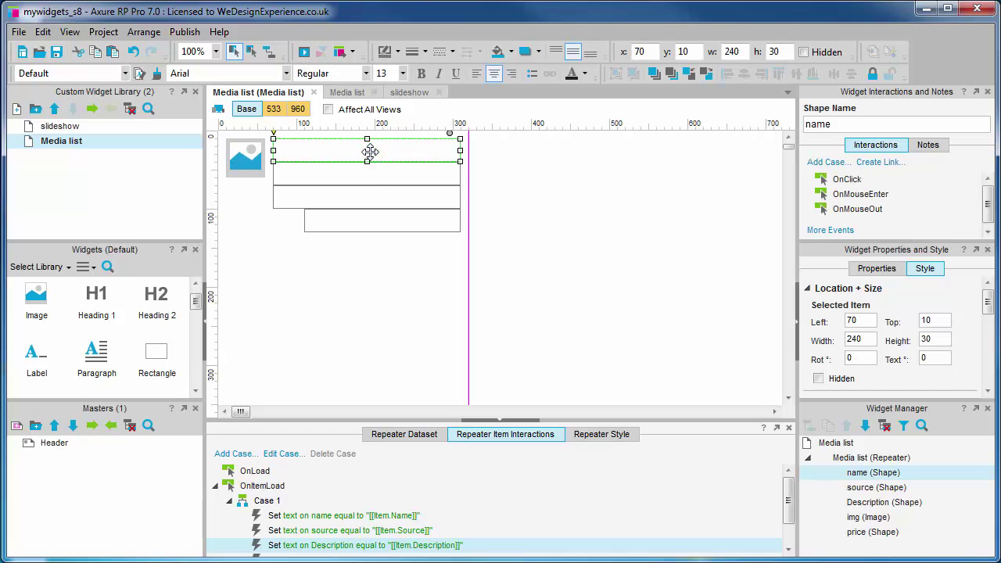
double_click(370, 152)
text(Item.Name)
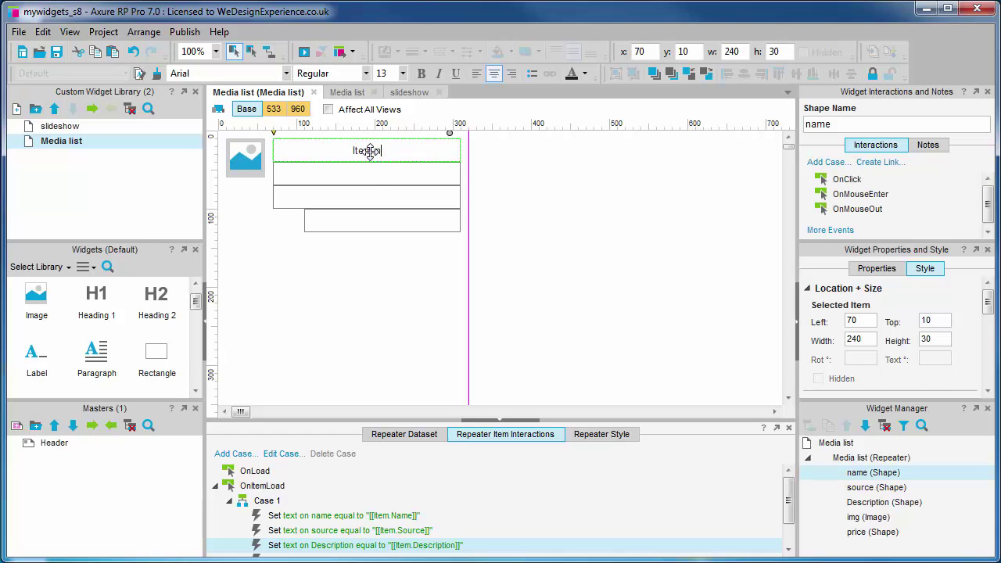
click(337, 174)
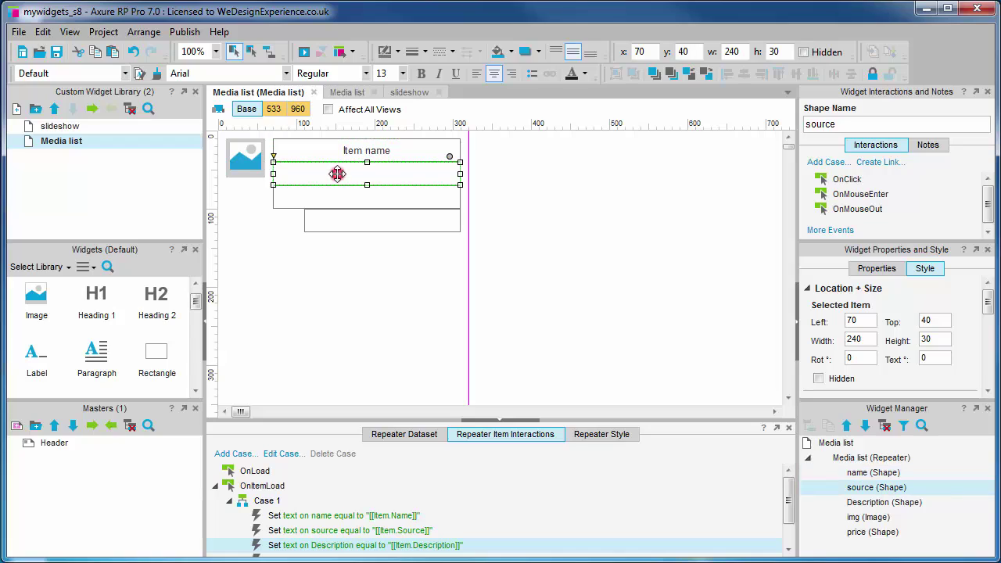
double_click(337, 173)
text(Item source)
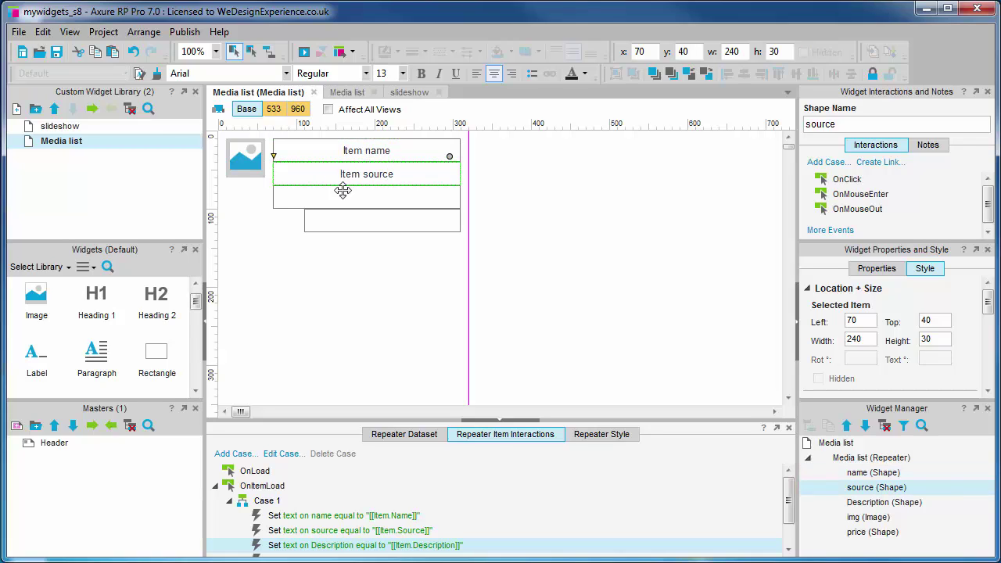
Step: Fill the Description shape with 'Item description.' followed by 'lorem ipsum dolor site amet' twice
click(344, 194)
double_click(351, 195)
text(Item description)
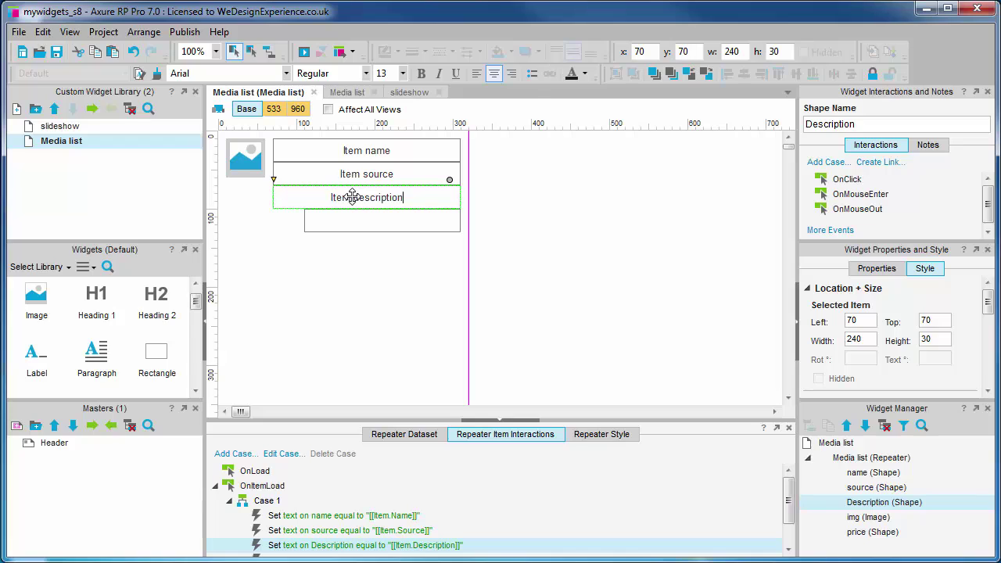
text(. lorem i)
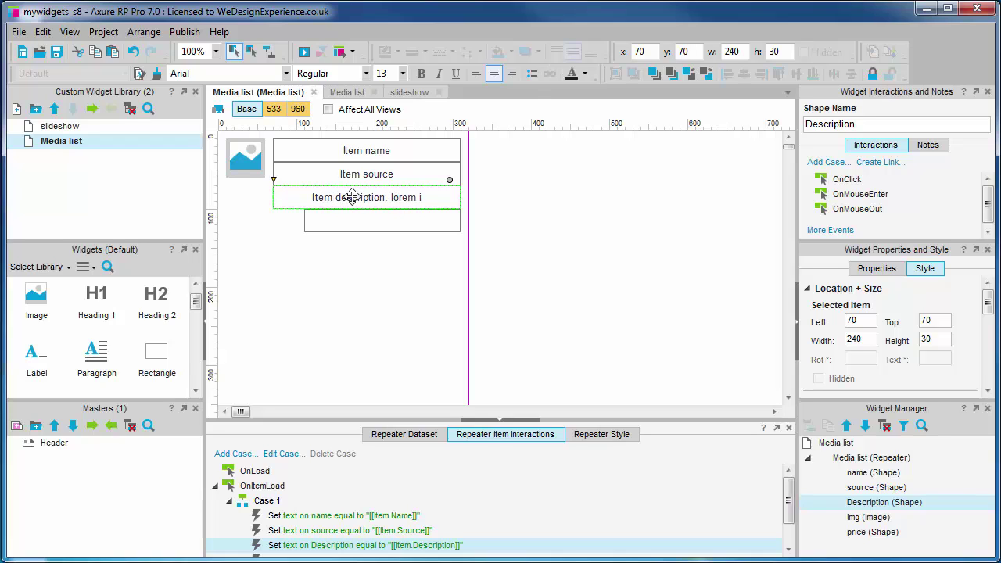
text(psum dolor )
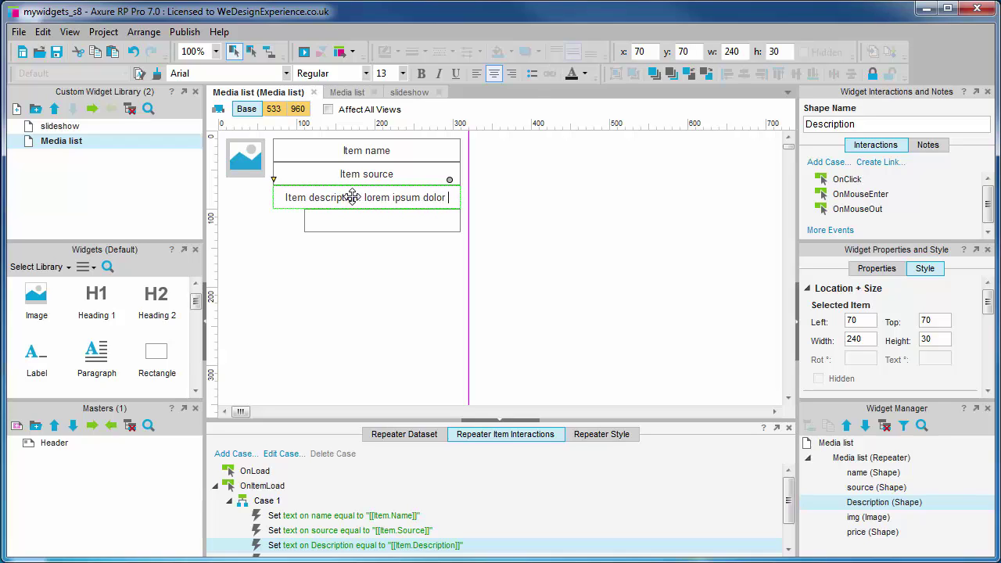
text(site )
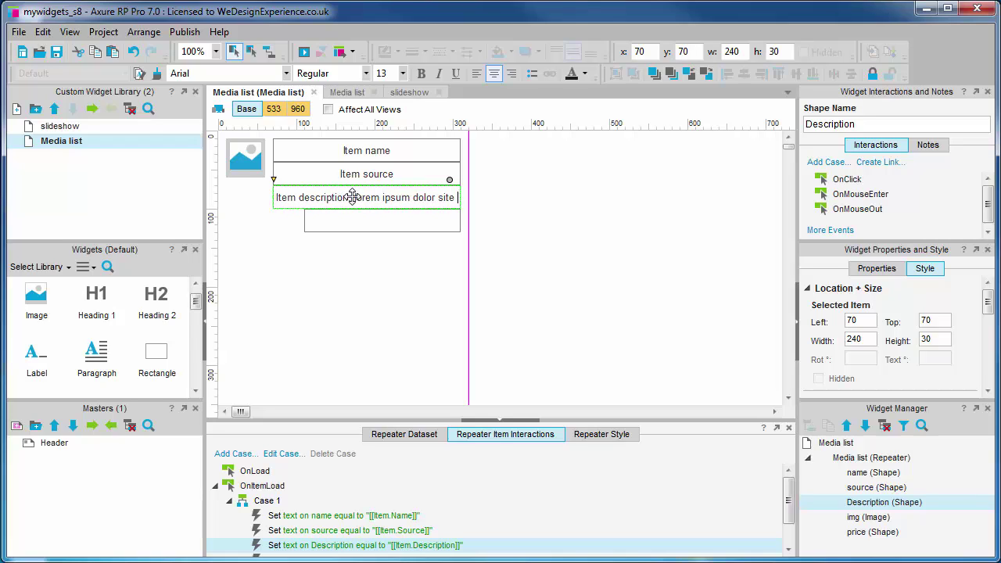
text(m)
text(a)
key(BackSpace)
key(BackSpace)
text(am)
key(Escape)
double_click(382, 203)
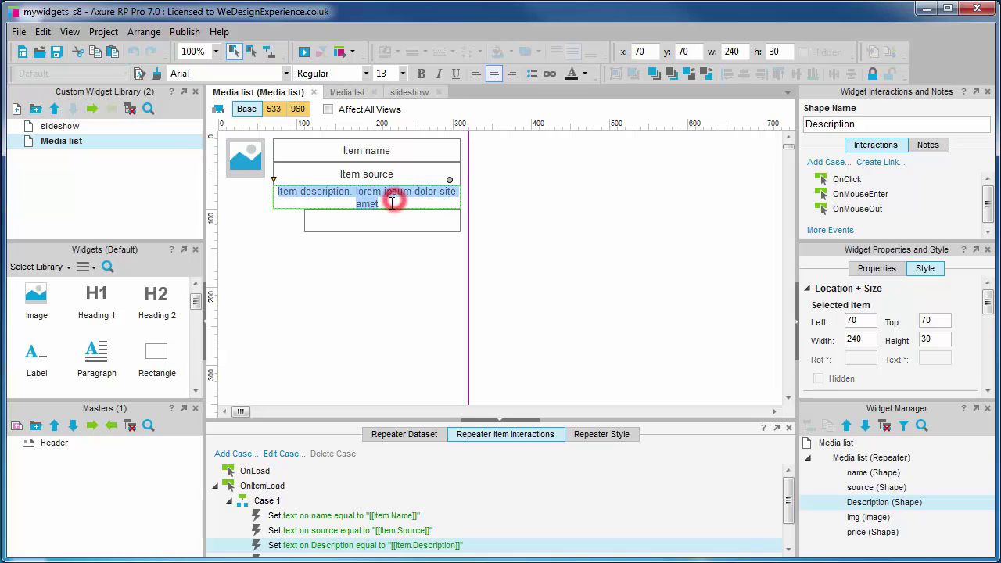
click(381, 205)
drag(382, 204, 361, 197)
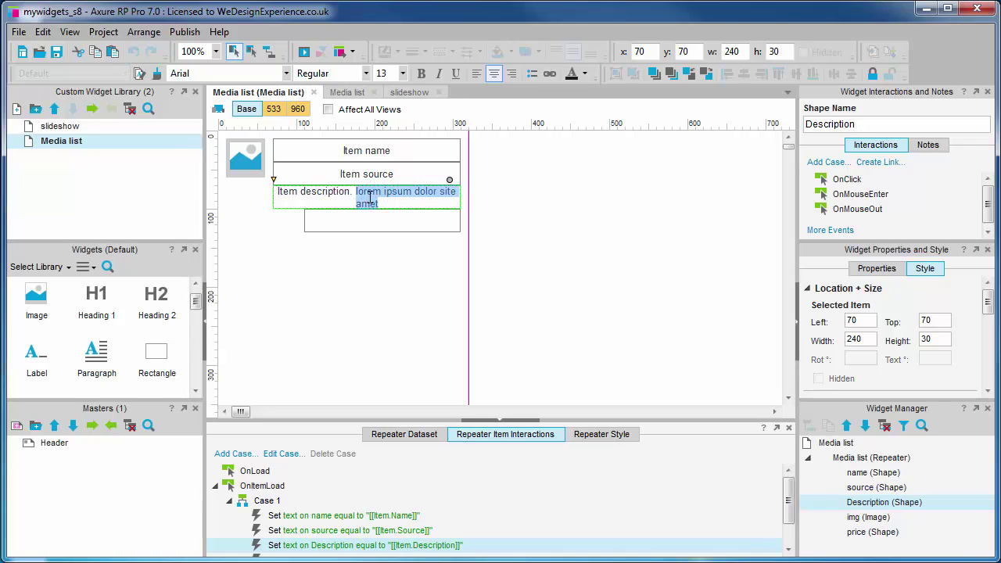
key(ctrl+c)
key(End)
key(ctrl+v)
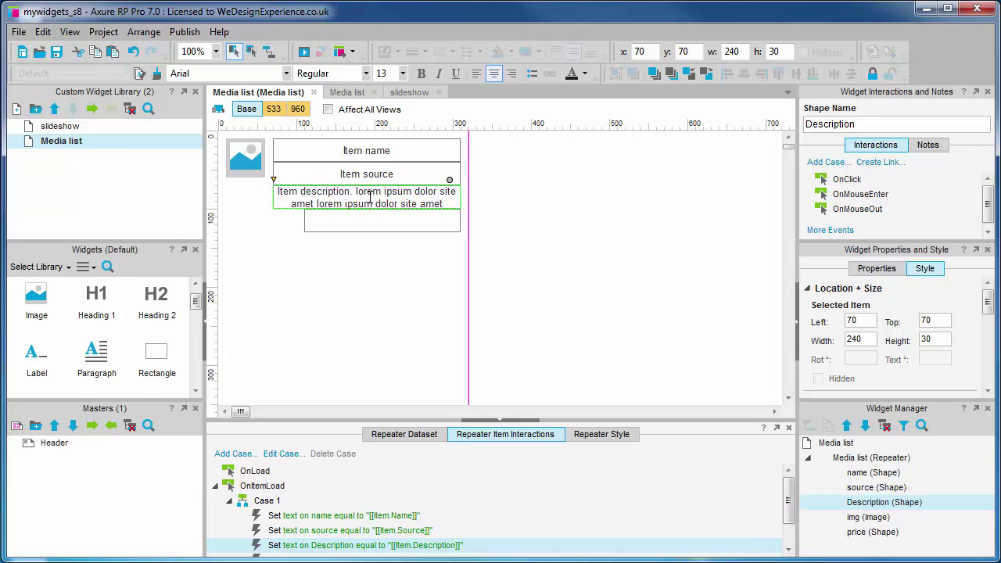
key(Escape)
Step: Move the price shape below the Description box and make the Description box taller
click(423, 282)
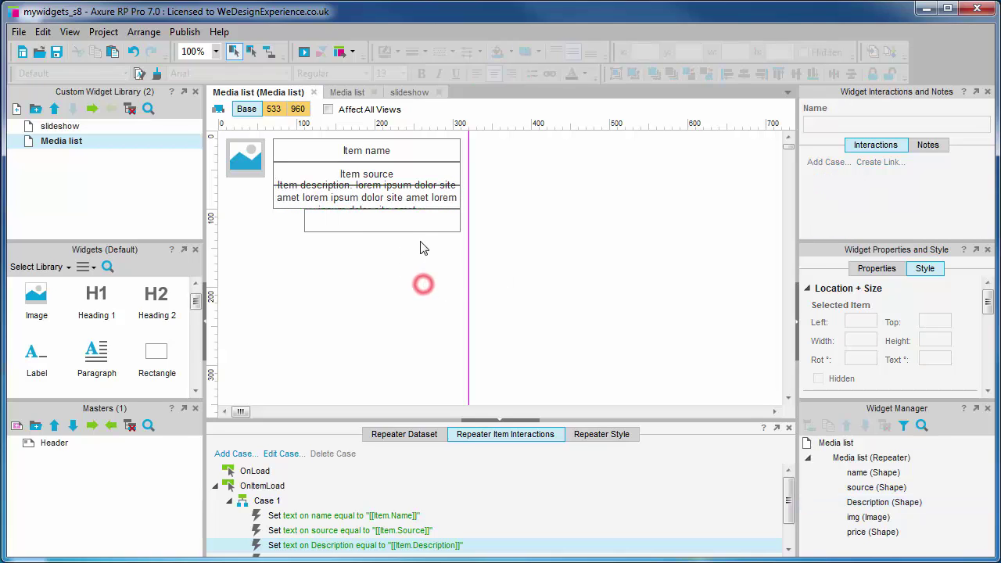
click(408, 225)
drag(378, 225, 378, 246)
click(369, 199)
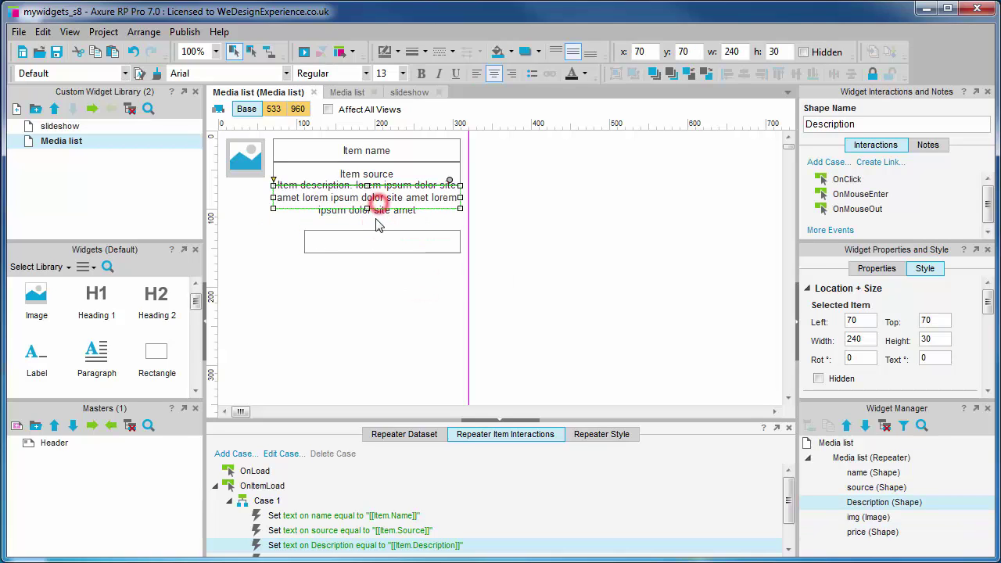
drag(367, 208, 367, 238)
click(380, 301)
click(379, 248)
click(386, 216)
click(367, 302)
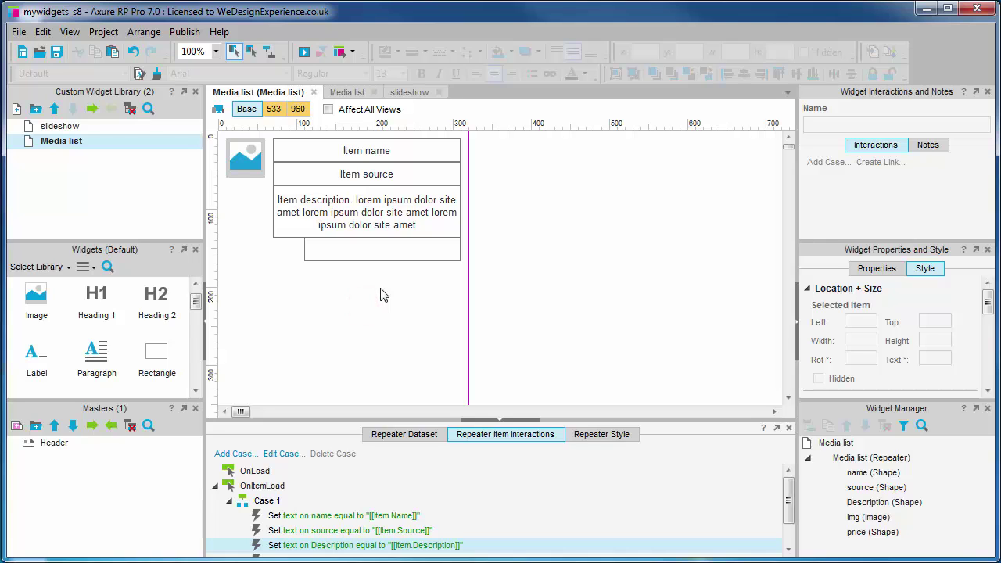
Step: Enter £5.99 as the price shape's text
click(345, 245)
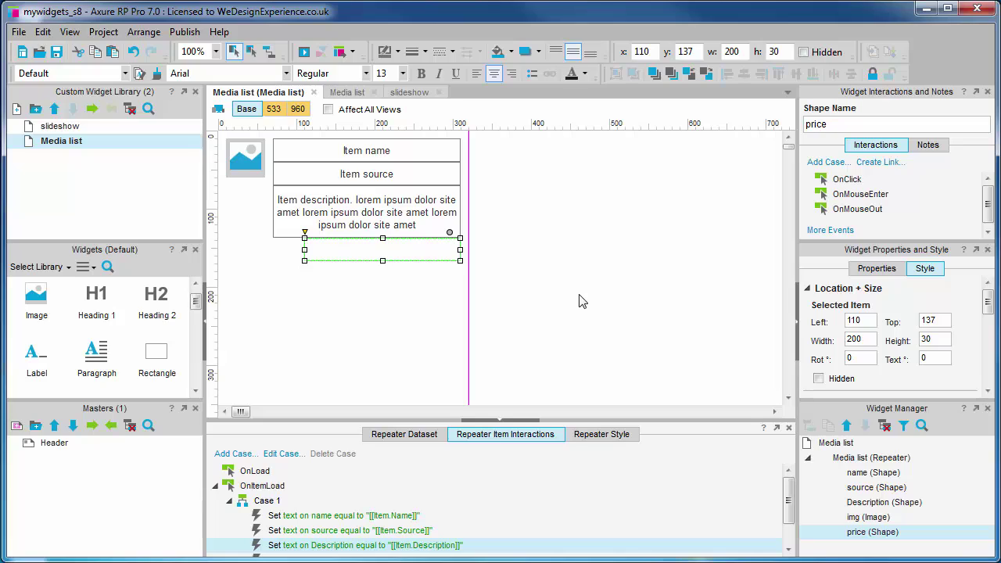
text(£)
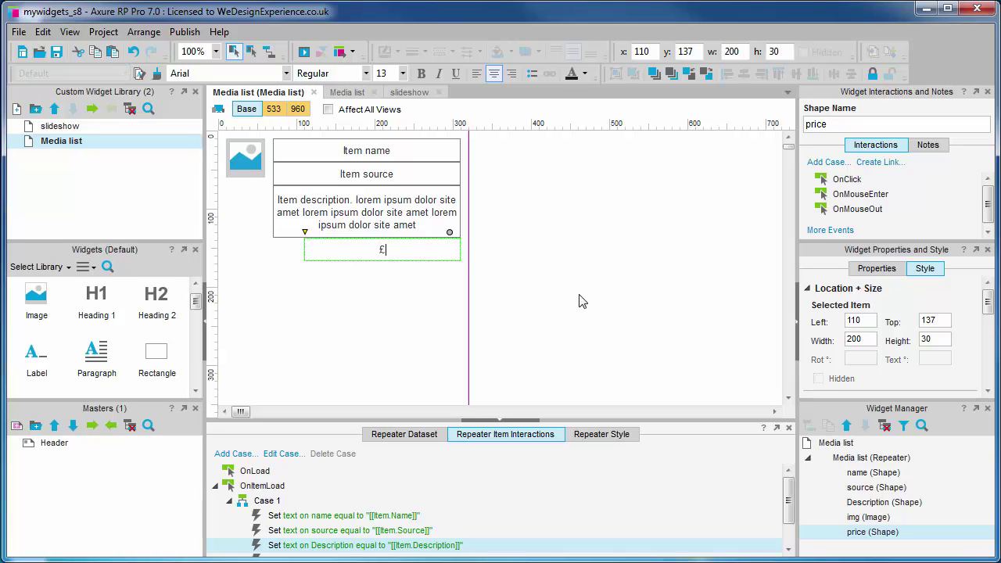
text(5.99)
click(583, 302)
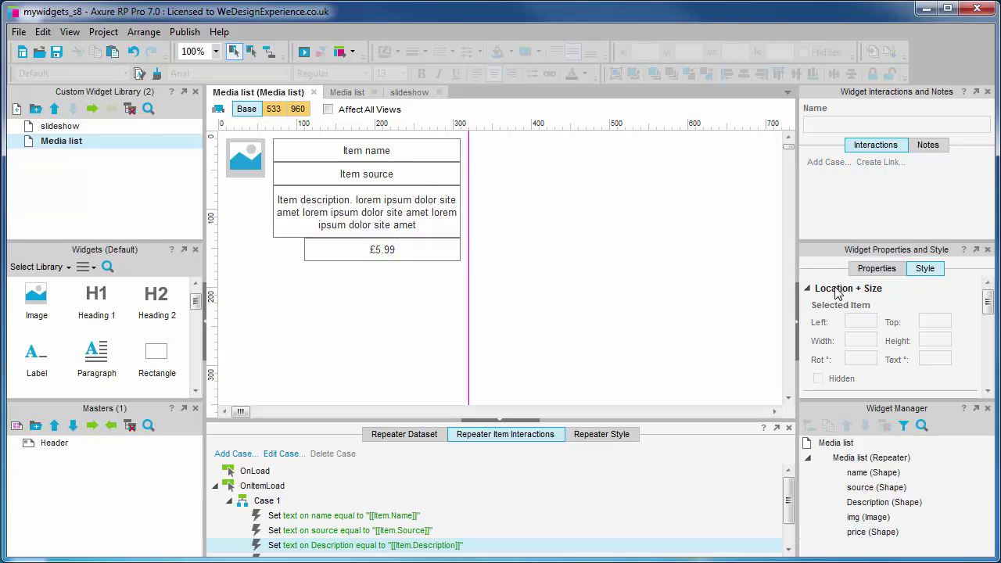
drag(988, 301, 988, 334)
Step: Create a custom widget style 'Repeater cell' that overrides Line Style to None
click(941, 326)
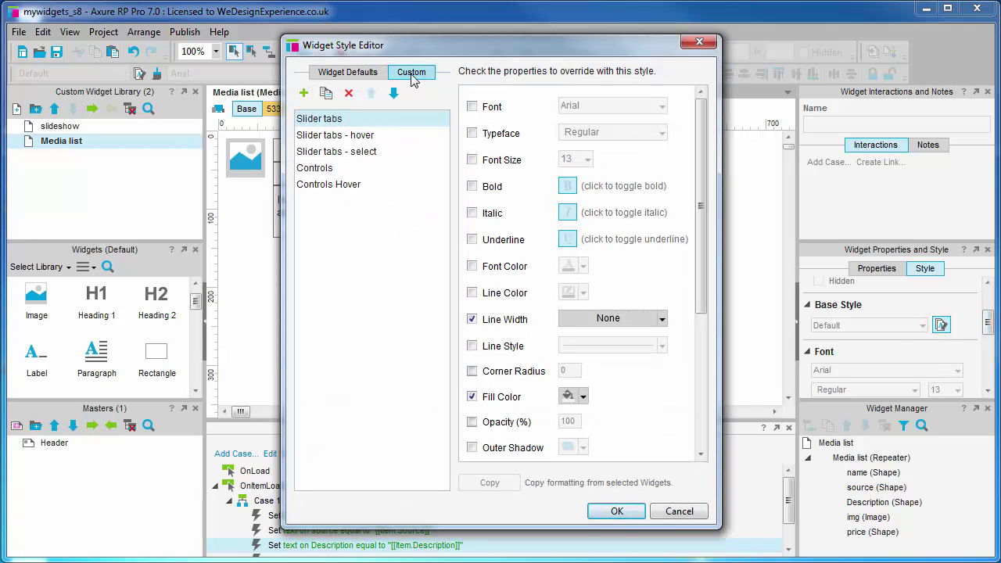
click(304, 93)
text(Repeater cell)
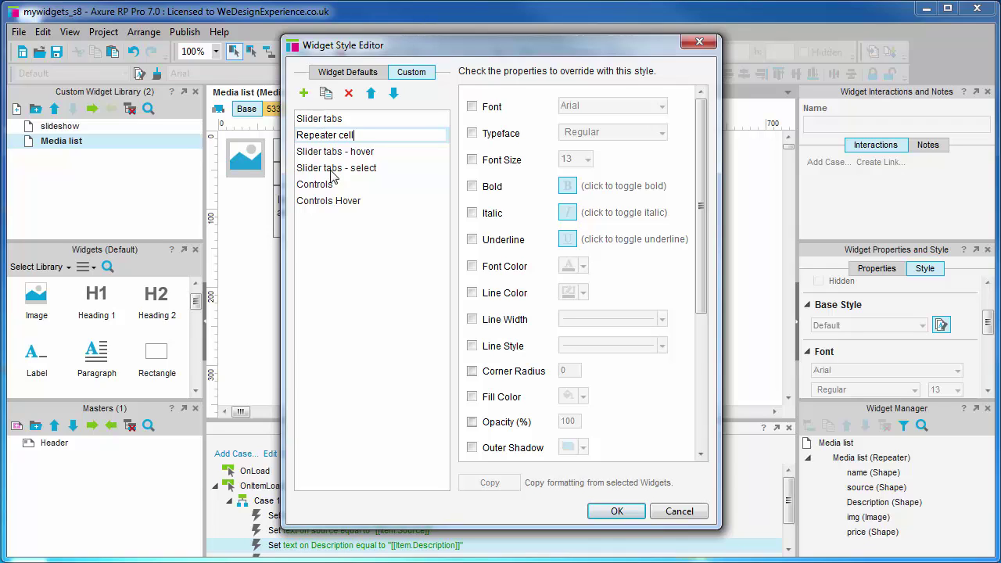
click(388, 277)
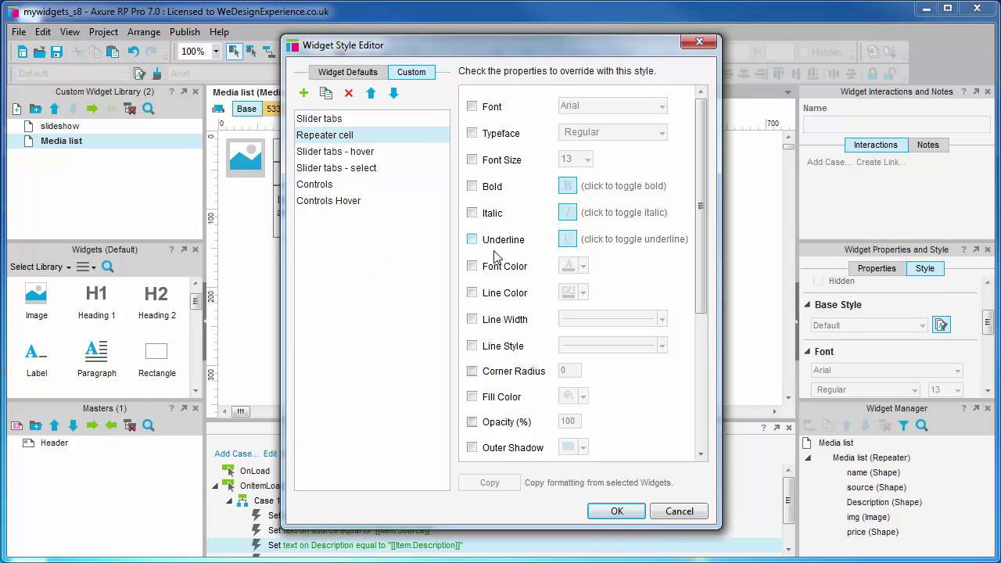
click(472, 345)
click(662, 346)
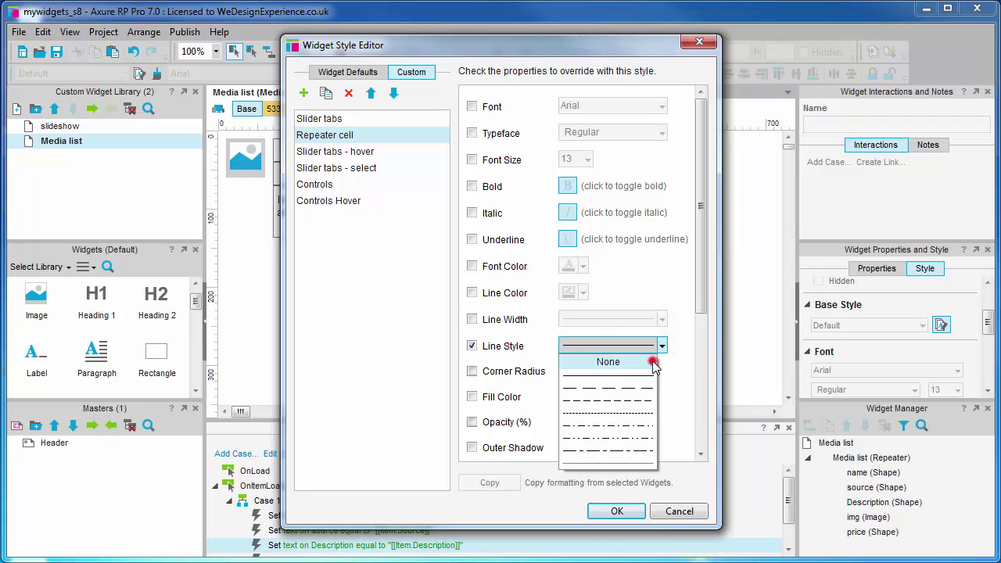
click(649, 361)
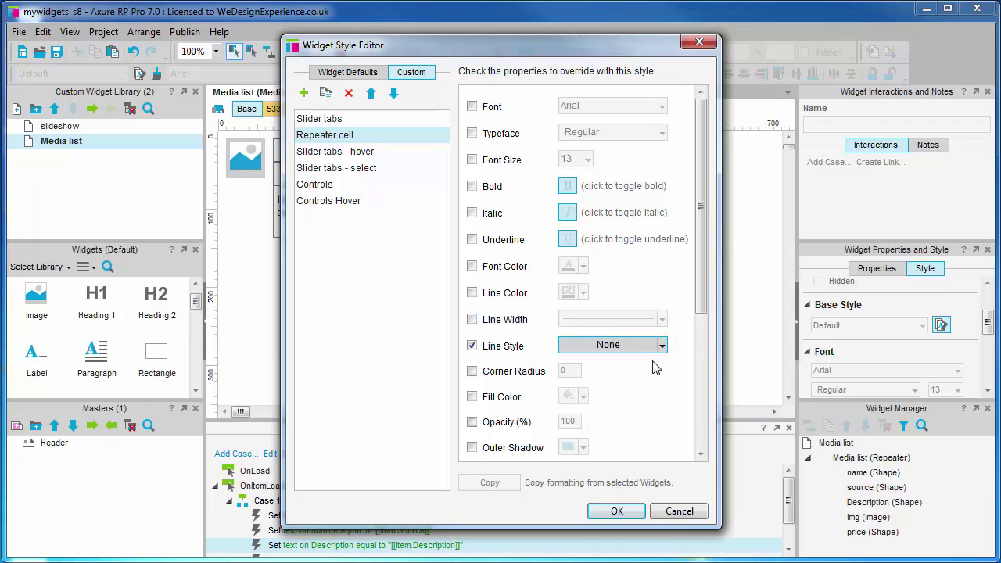
click(618, 512)
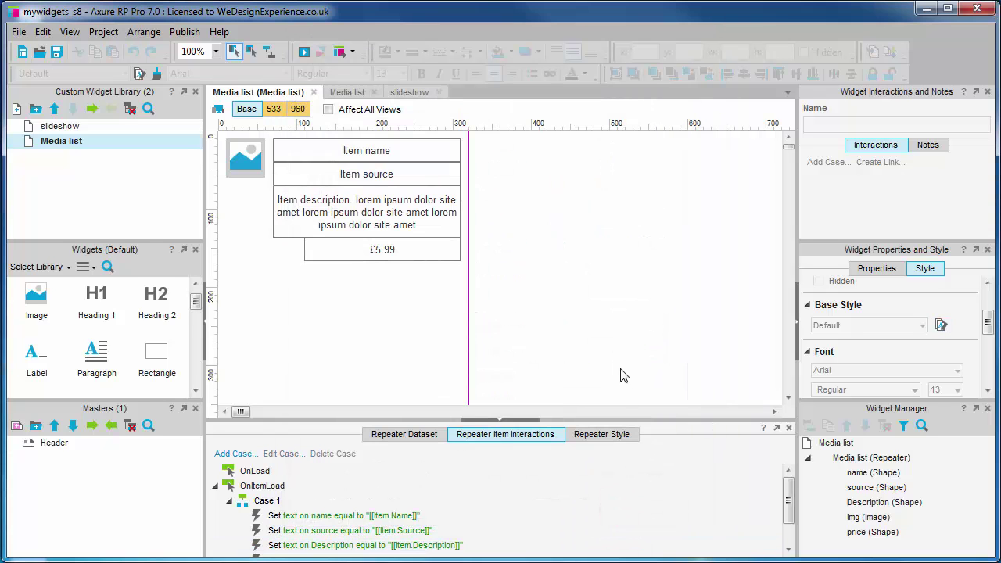
Step: Apply the Repeater cell style to the name, source, description and £5.99 price shapes
click(399, 157)
shift+click(410, 177)
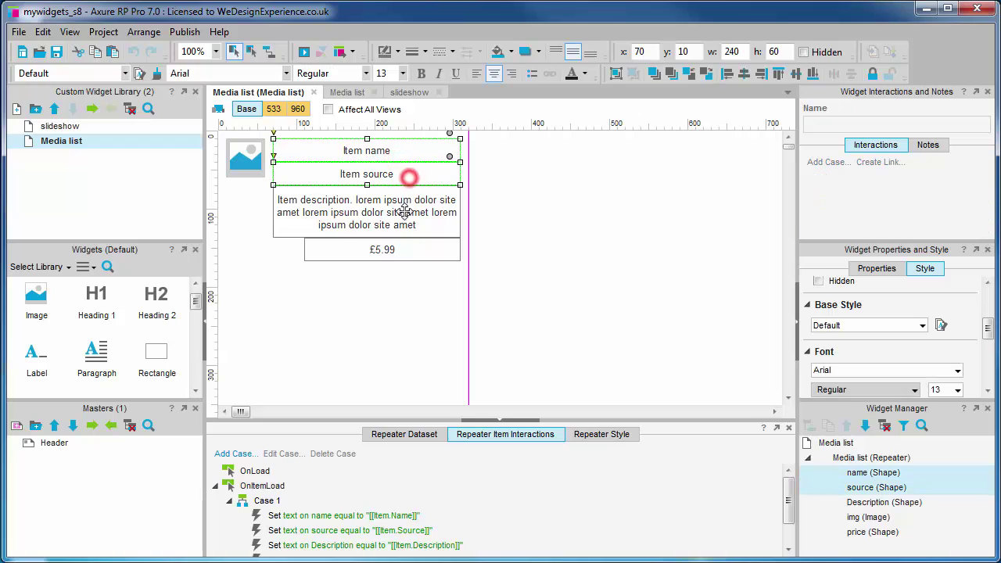
shift+click(404, 213)
shift+click(407, 258)
click(922, 326)
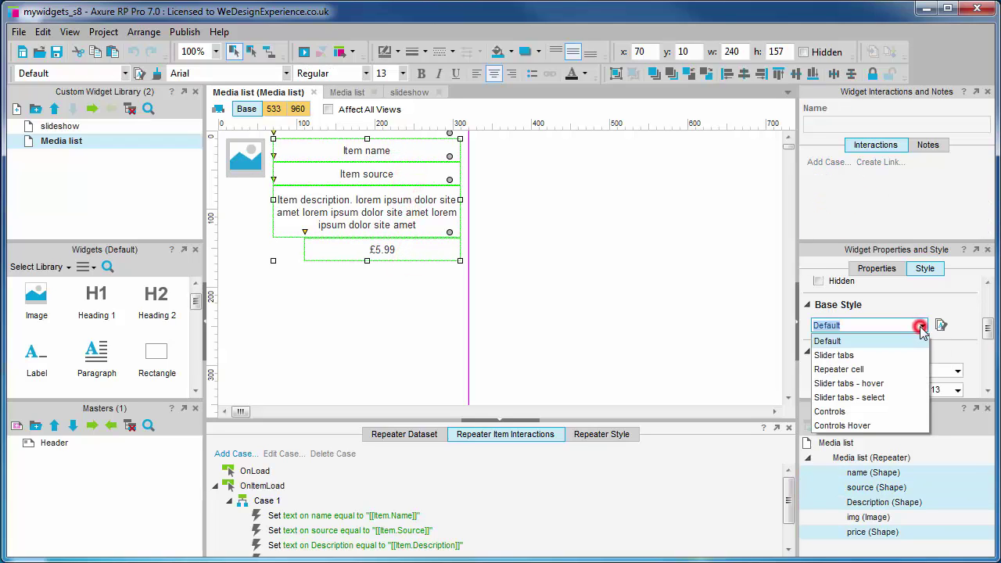
click(880, 370)
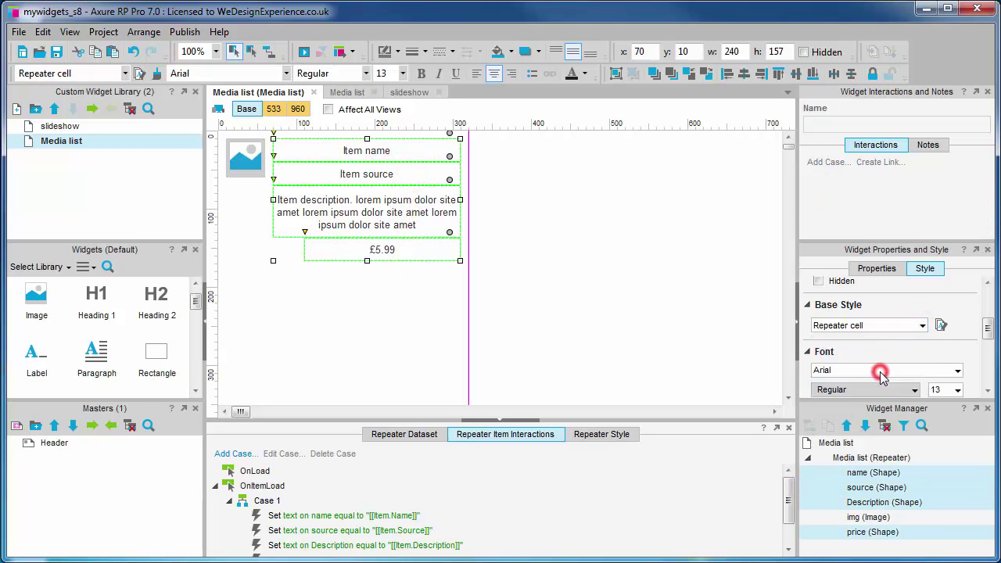
click(548, 268)
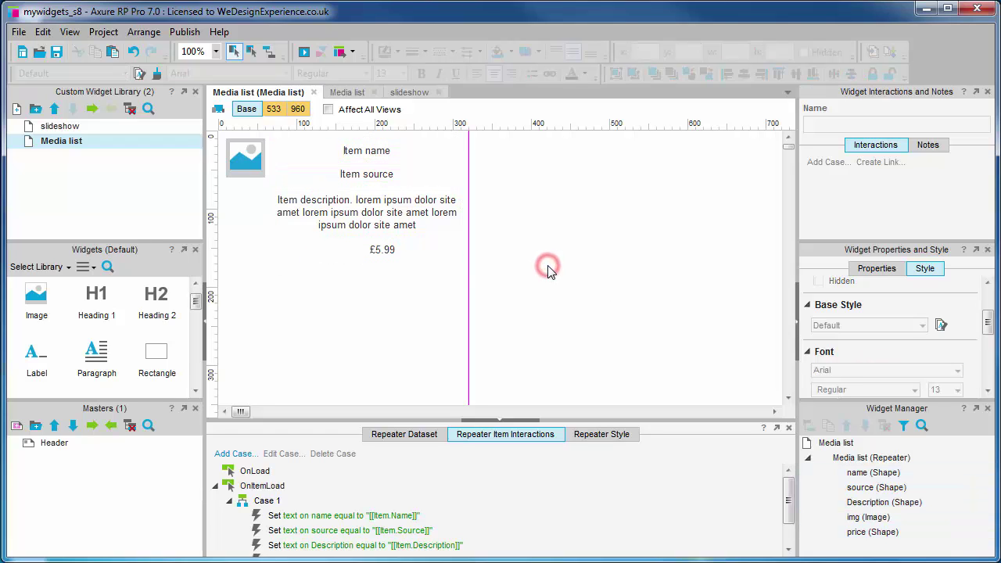
Step: Left-align the name, source and description text and right-align the £5.99 price
click(399, 152)
ctrl+click(400, 175)
ctrl+click(404, 209)
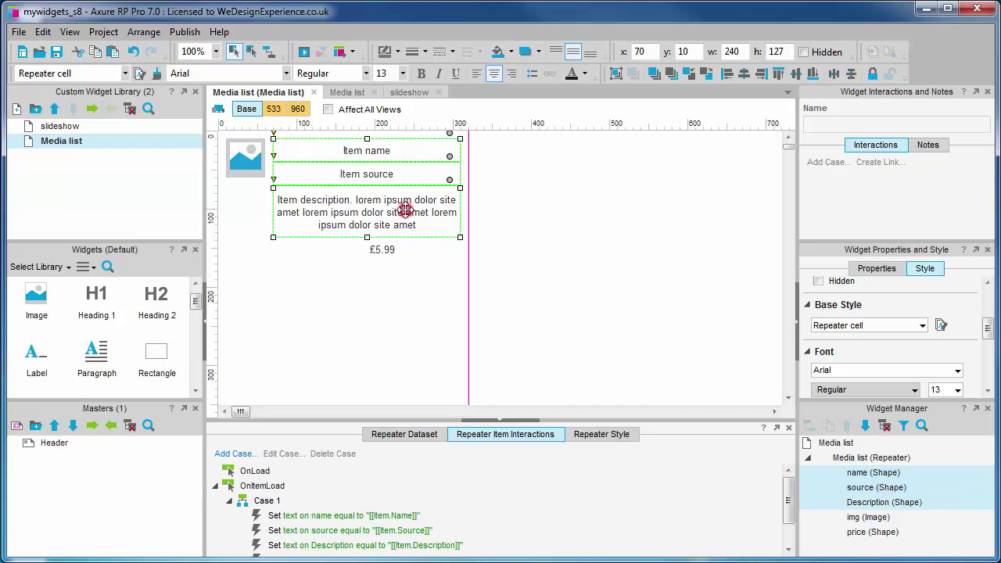
click(476, 72)
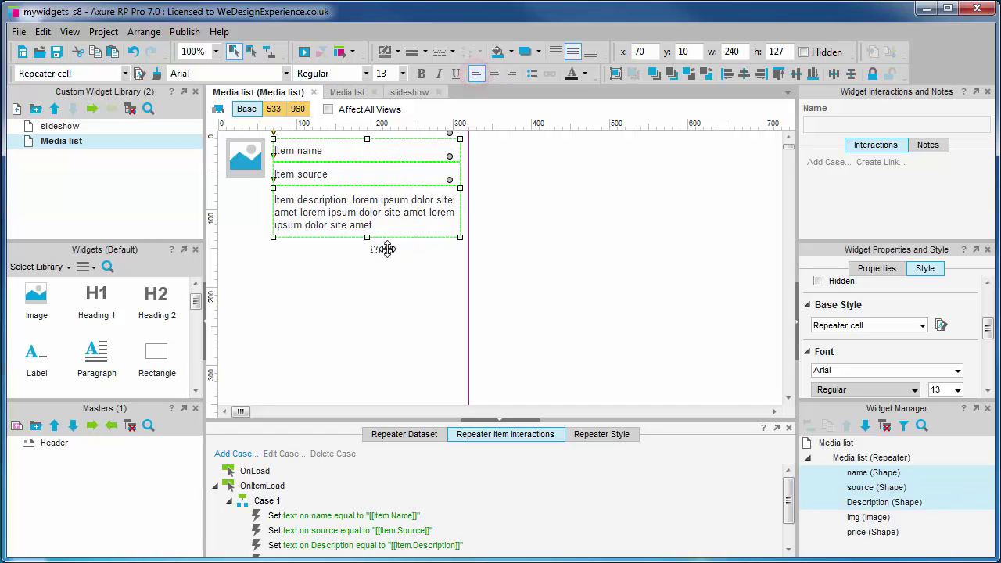
click(385, 249)
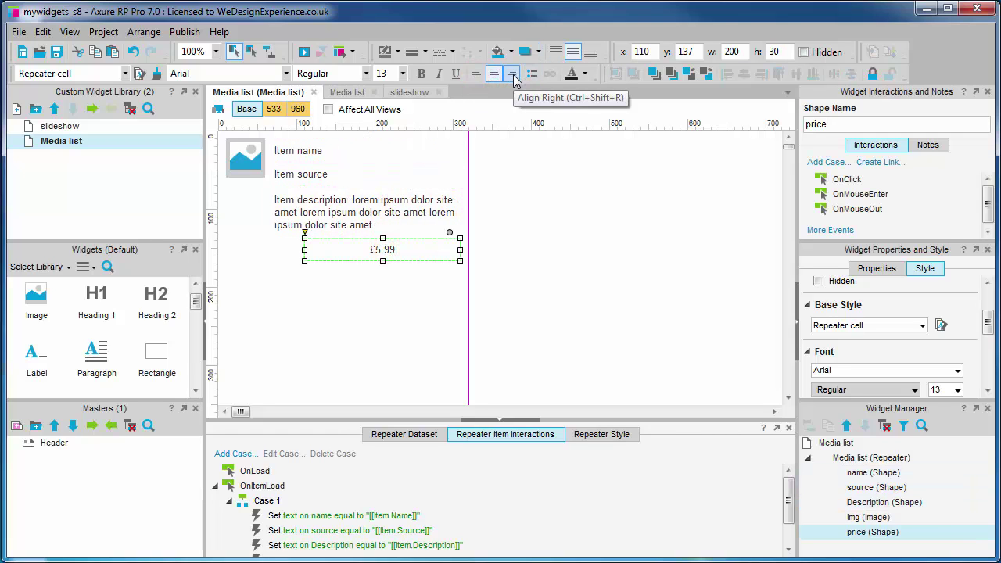
click(513, 75)
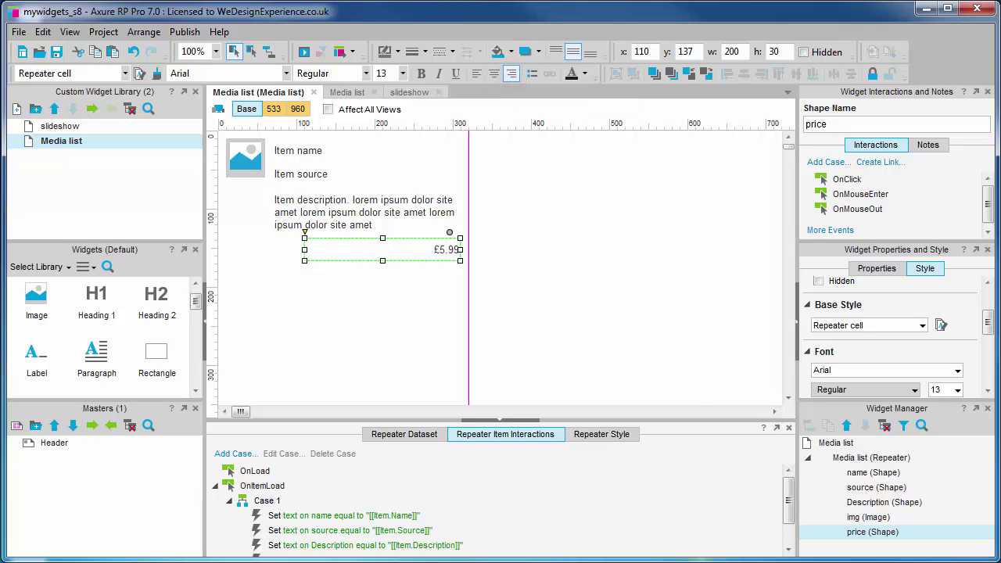
Step: Make Item name bold at font size 16
click(334, 151)
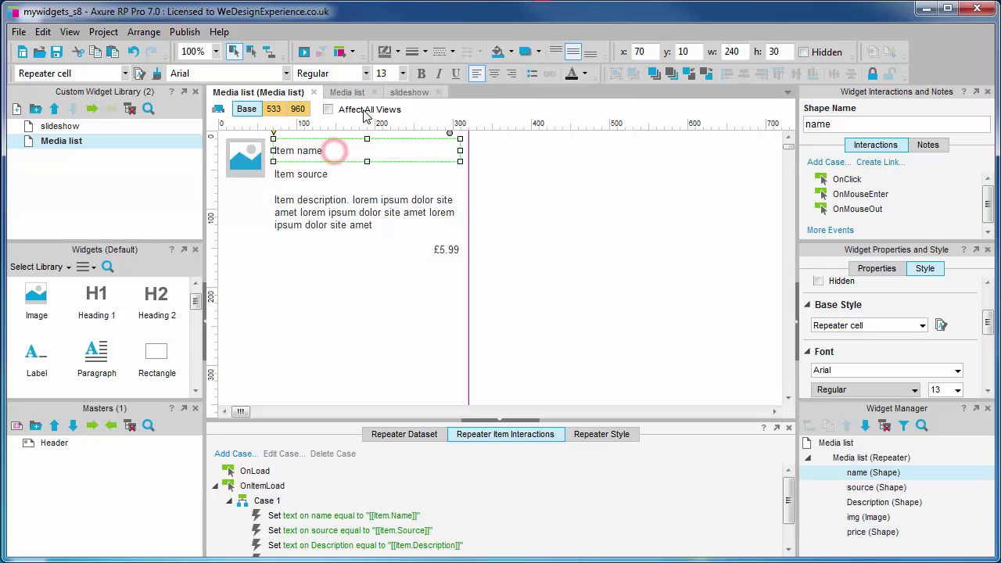
click(421, 73)
click(402, 74)
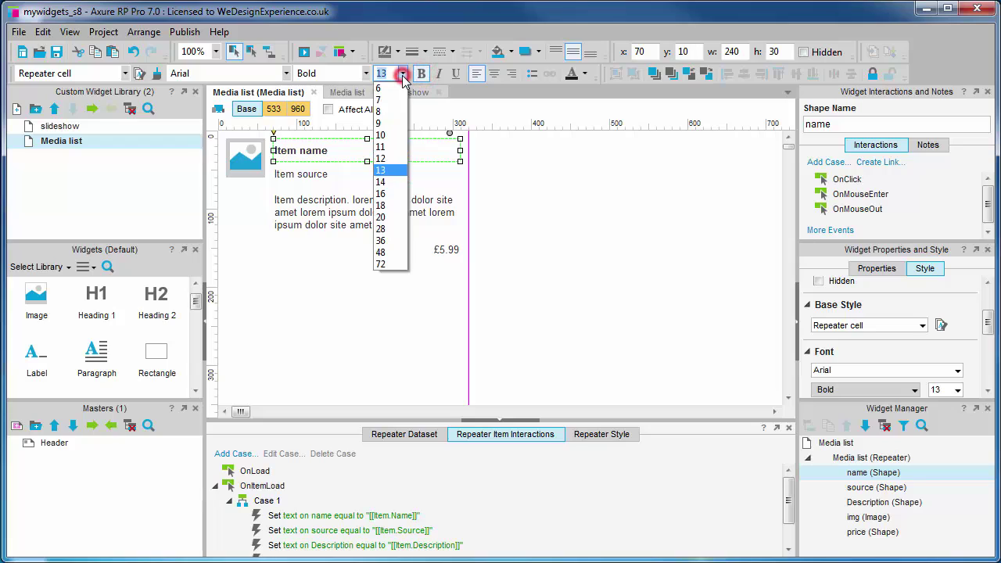
click(382, 193)
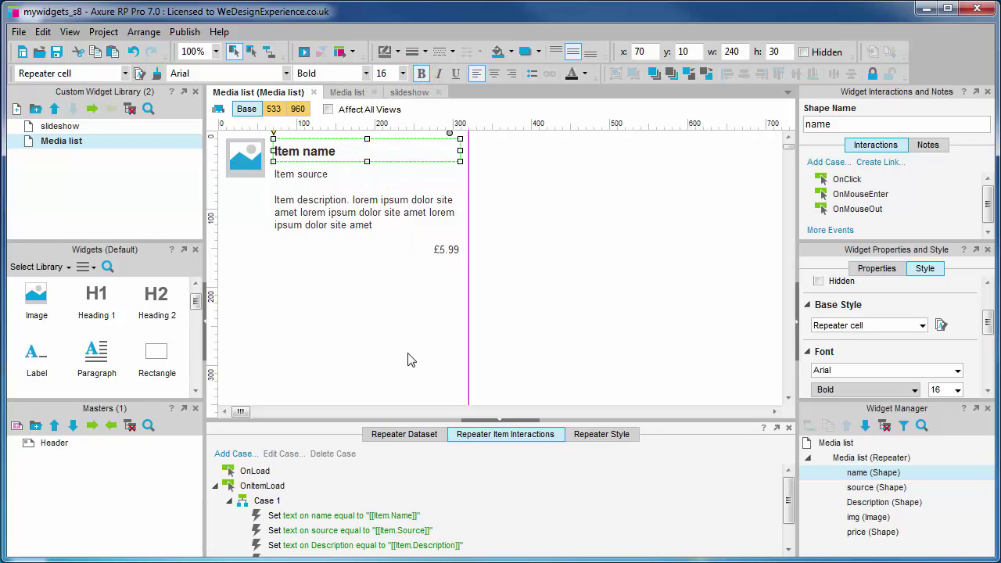
click(407, 359)
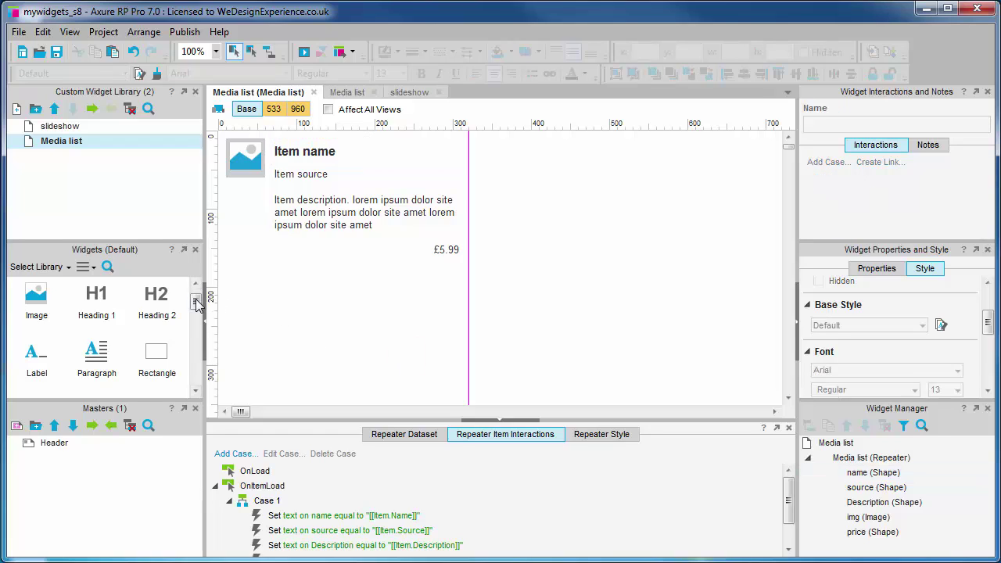
drag(196, 299, 226, 272)
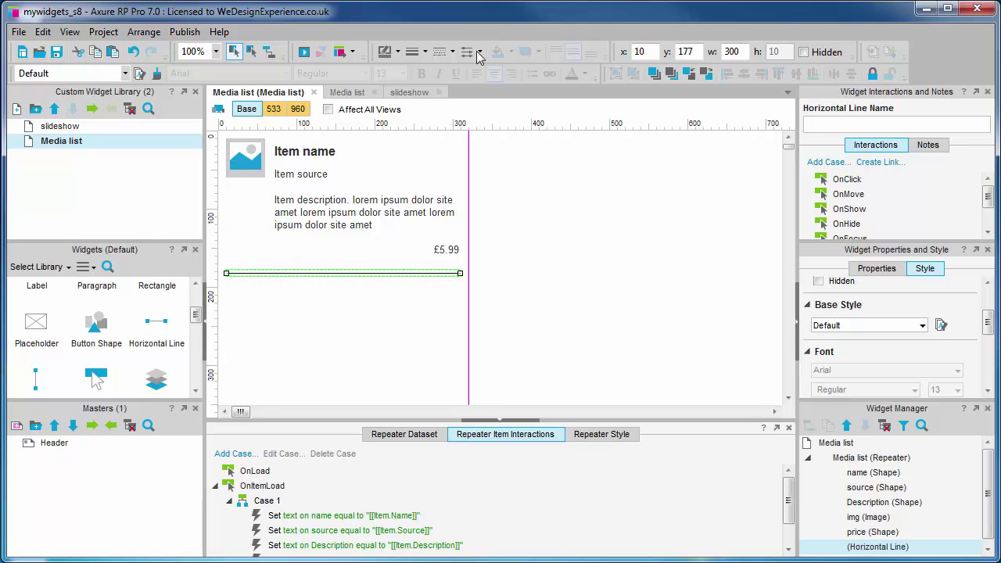
Step: Color the divider line beneath the item light grey E4E4E4
click(398, 53)
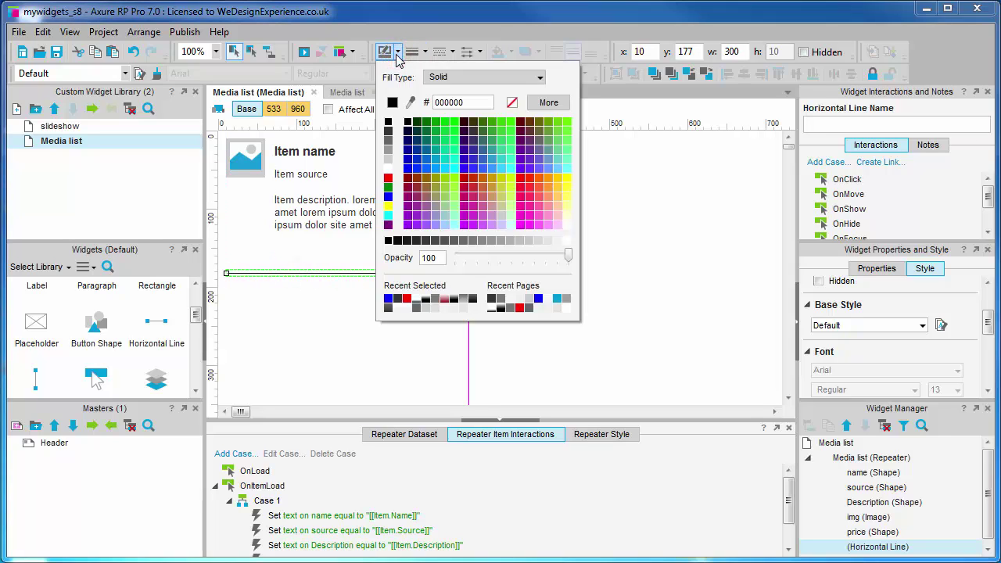
click(549, 243)
click(530, 313)
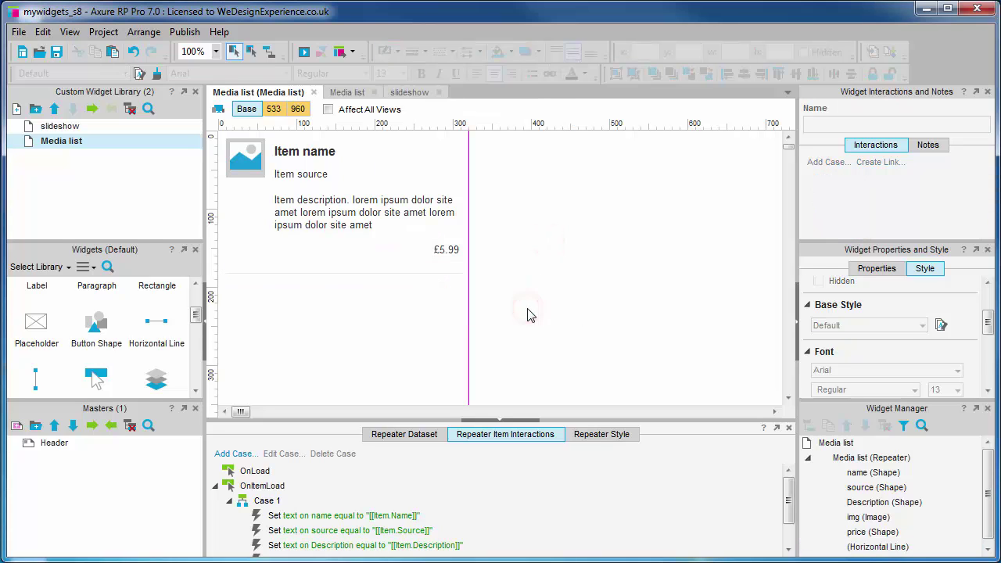
Step: View the Media list page to check the repeater rows, then undo the last change
click(348, 92)
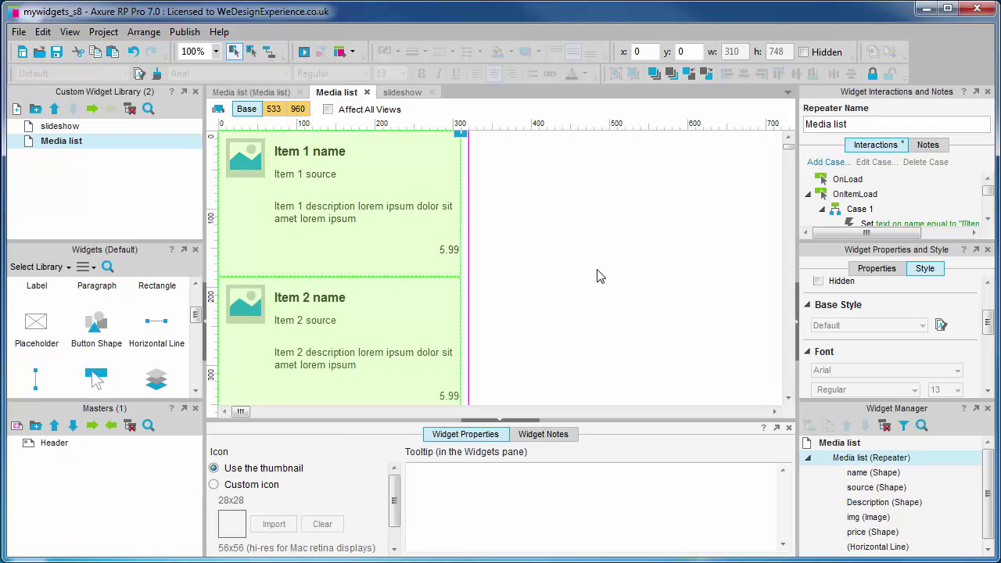
scroll(501, 319, down, 3)
scroll(528, 331, up, 3)
key(ctrl+z)
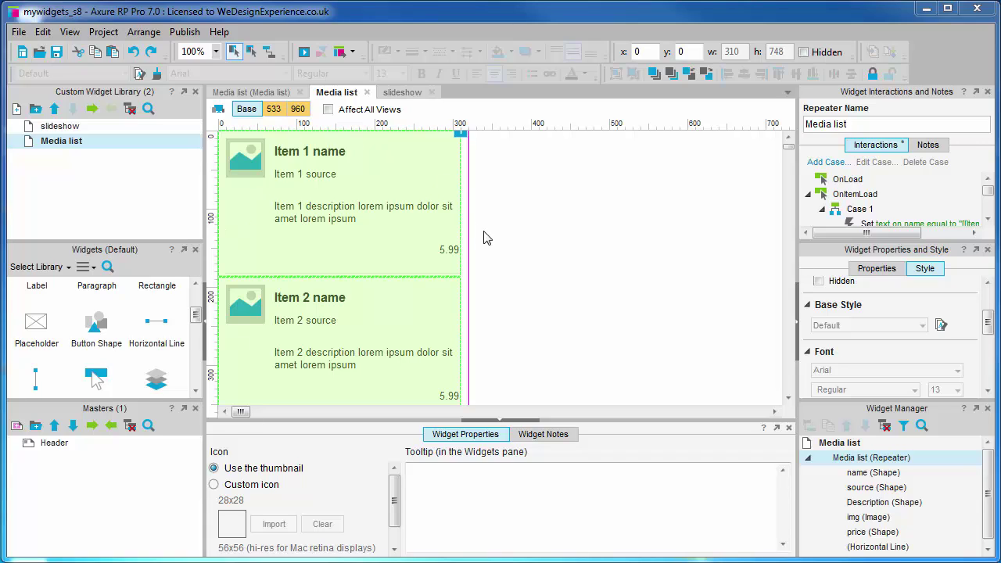
Step: Switch to the 533 view in the item template and place a vertical guide at x 268
click(273, 111)
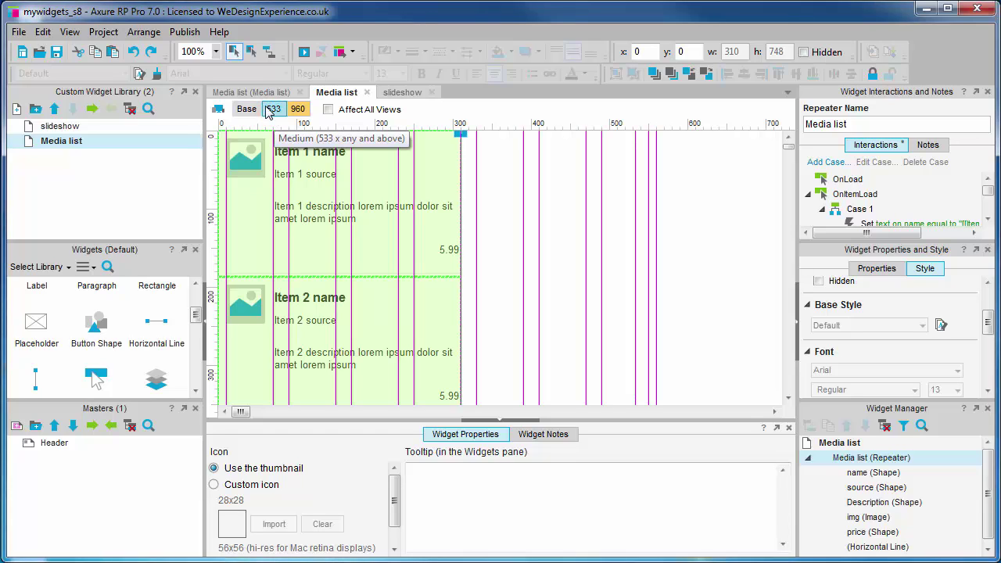
click(256, 93)
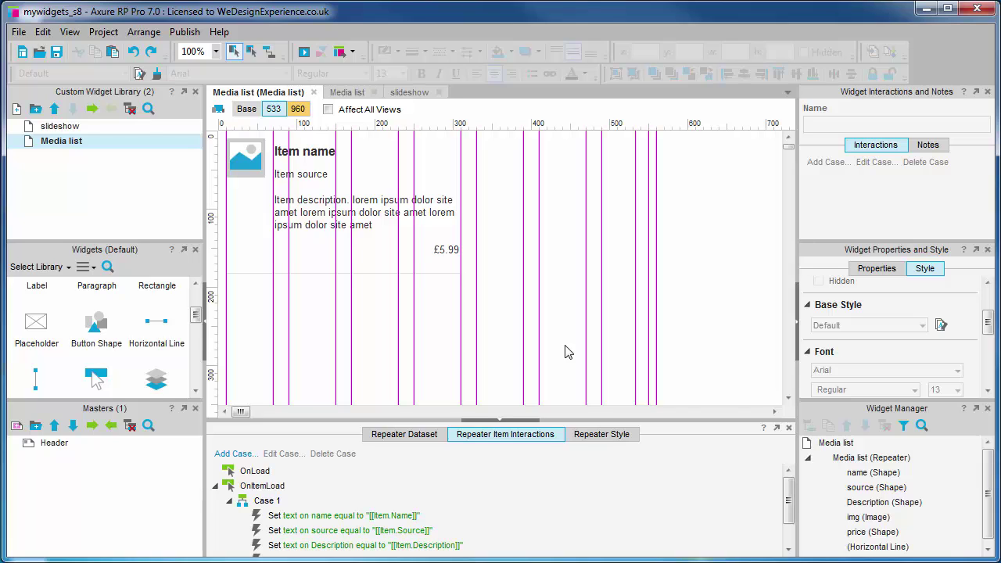
click(213, 269)
drag(213, 269, 438, 279)
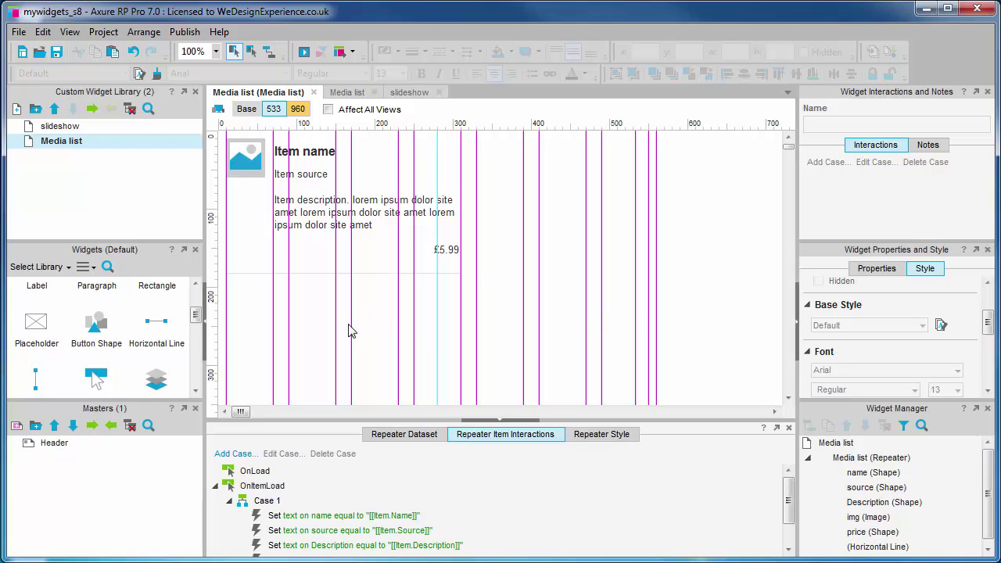
Step: Narrow the name, source and description shapes to 200 wide and the price to 160, lowered 10 px
click(310, 153)
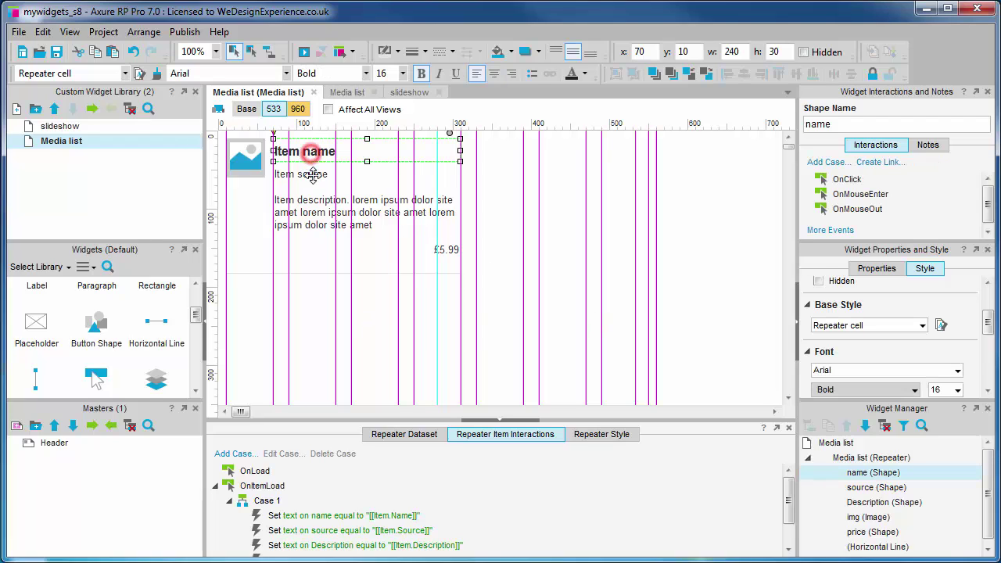
ctrl+click(312, 174)
ctrl+click(309, 210)
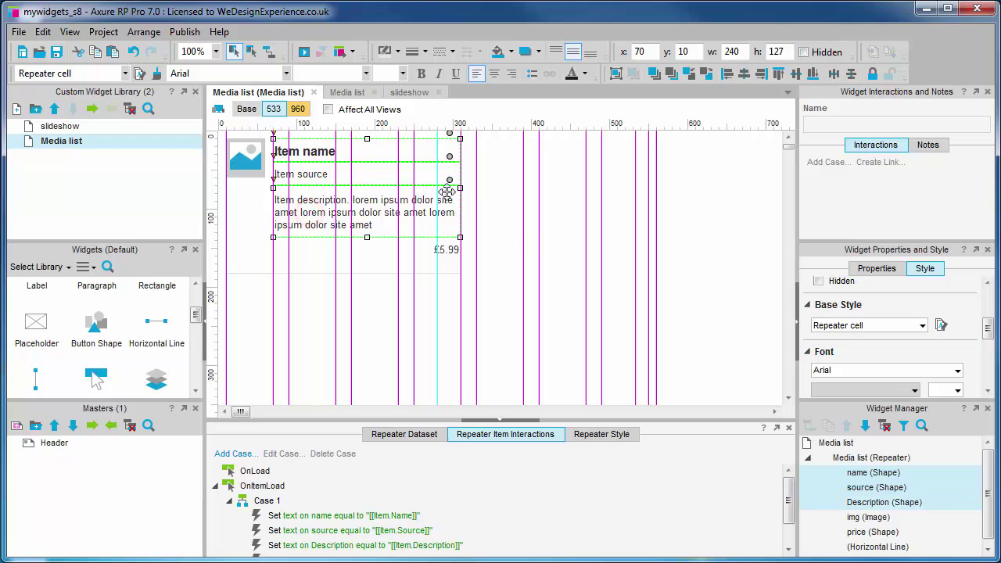
drag(460, 188, 427, 187)
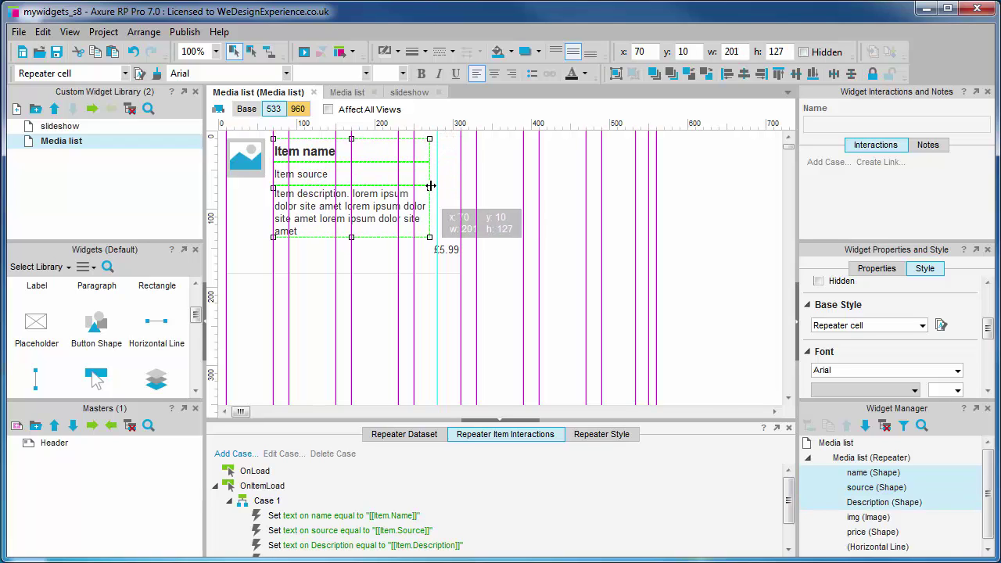
drag(431, 187, 431, 187)
click(449, 247)
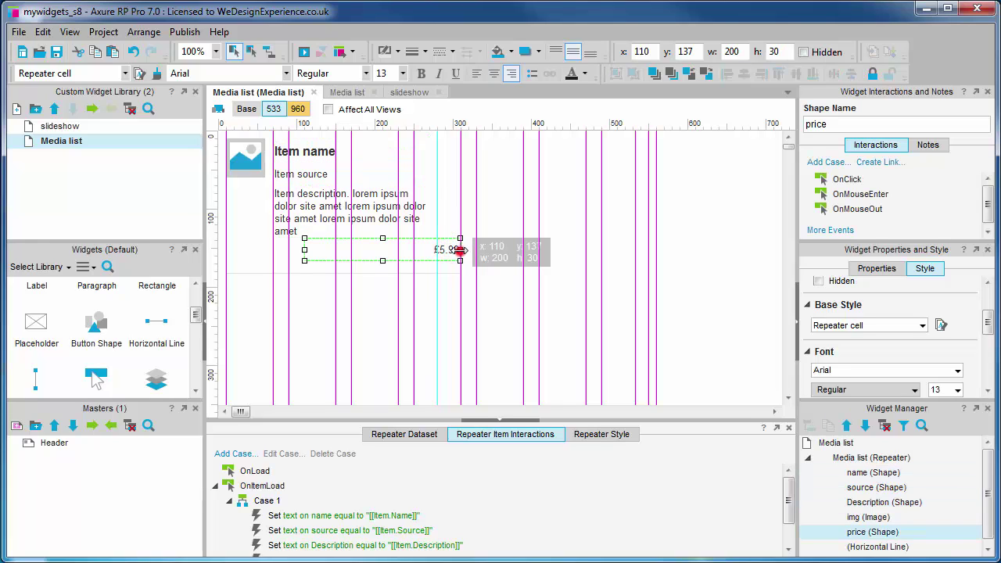
drag(460, 249, 430, 250)
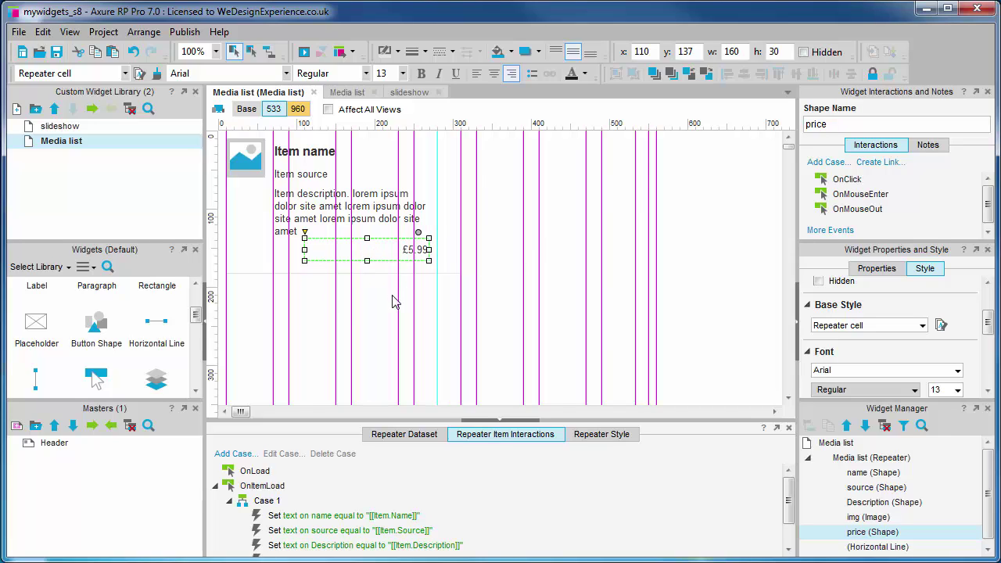
key(shift+Down)
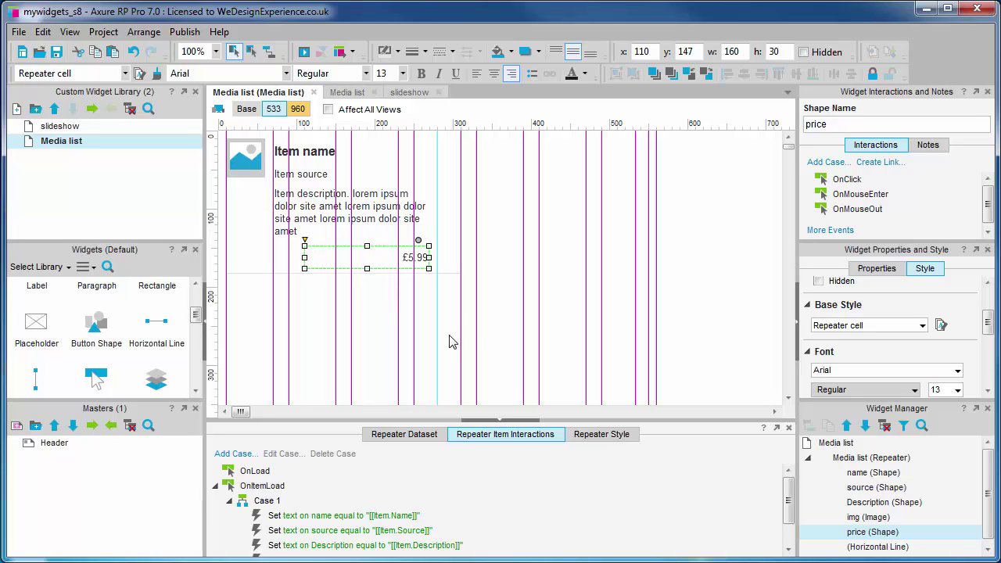
Step: Shorten the divider line to 260 wide and check the rendered list
click(512, 328)
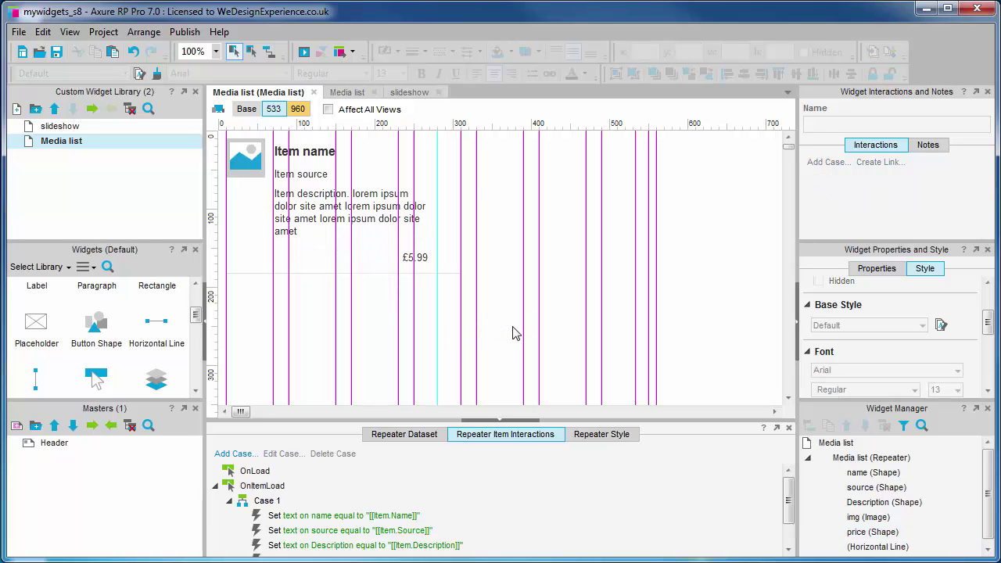
click(454, 273)
drag(460, 273, 425, 273)
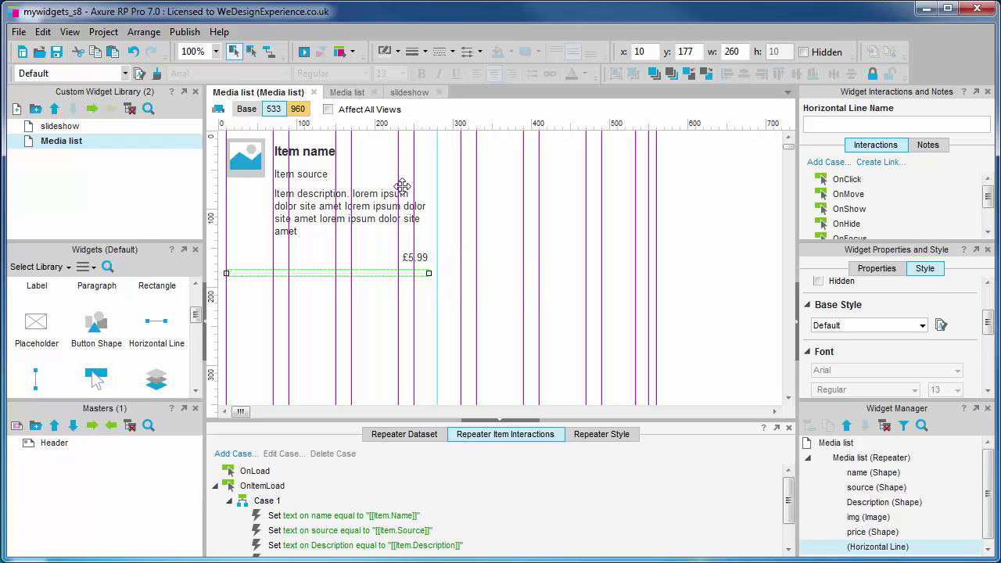
click(345, 92)
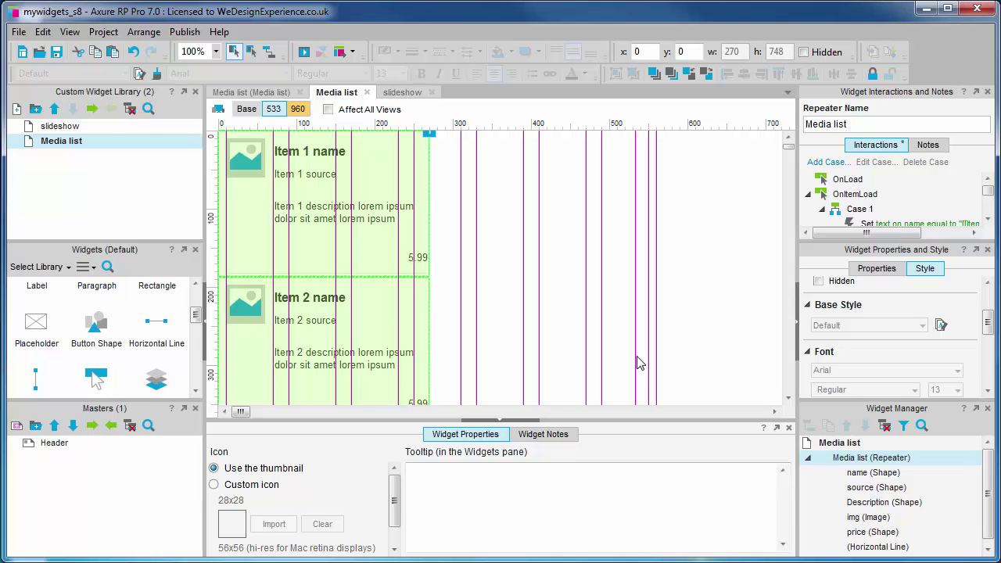
click(264, 93)
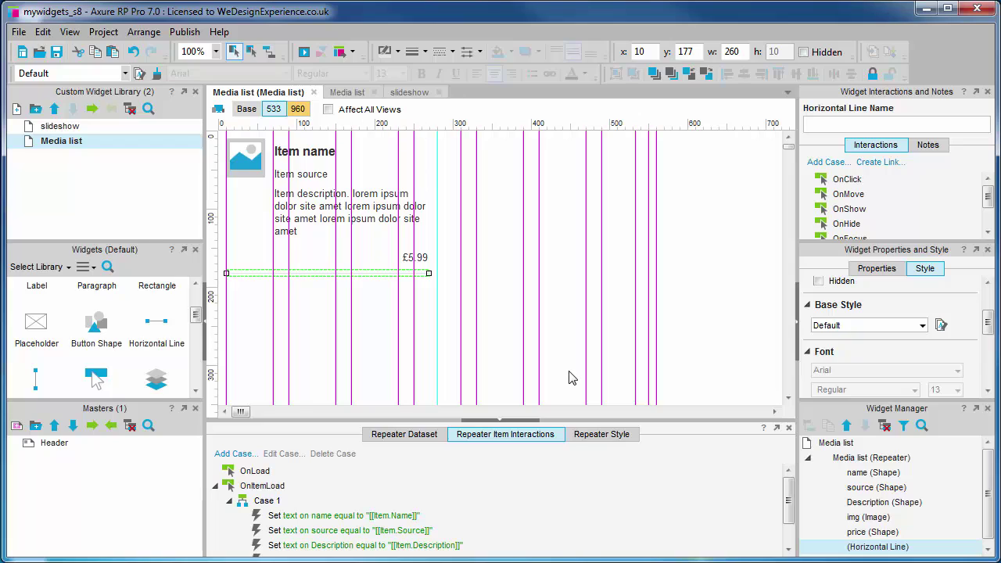
Step: In the 533 view, set the repeater to Horizontal with Wrap (Grid) at 2 items per row
click(598, 435)
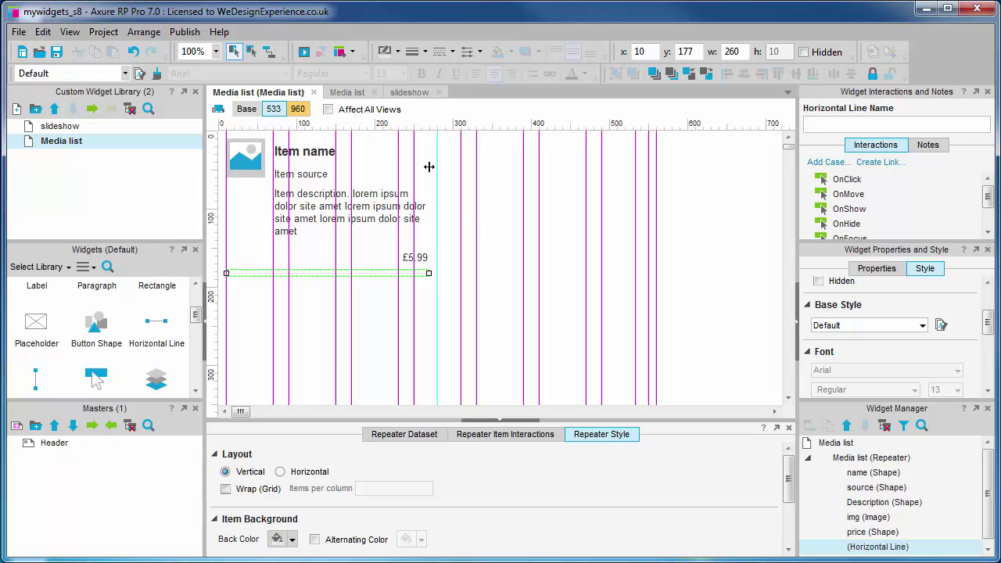
click(274, 109)
click(280, 472)
click(225, 489)
click(390, 488)
double_click(389, 488)
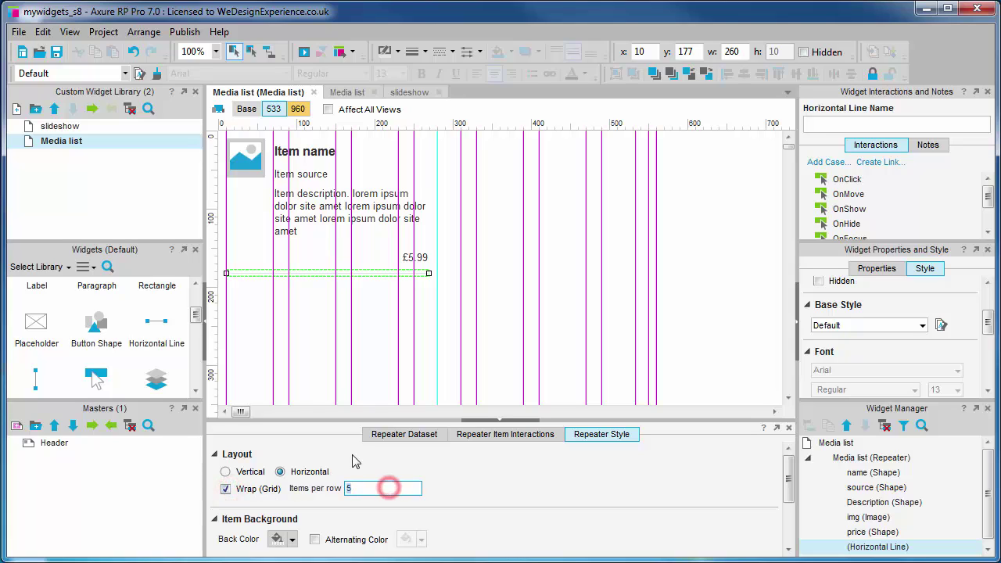
click(515, 373)
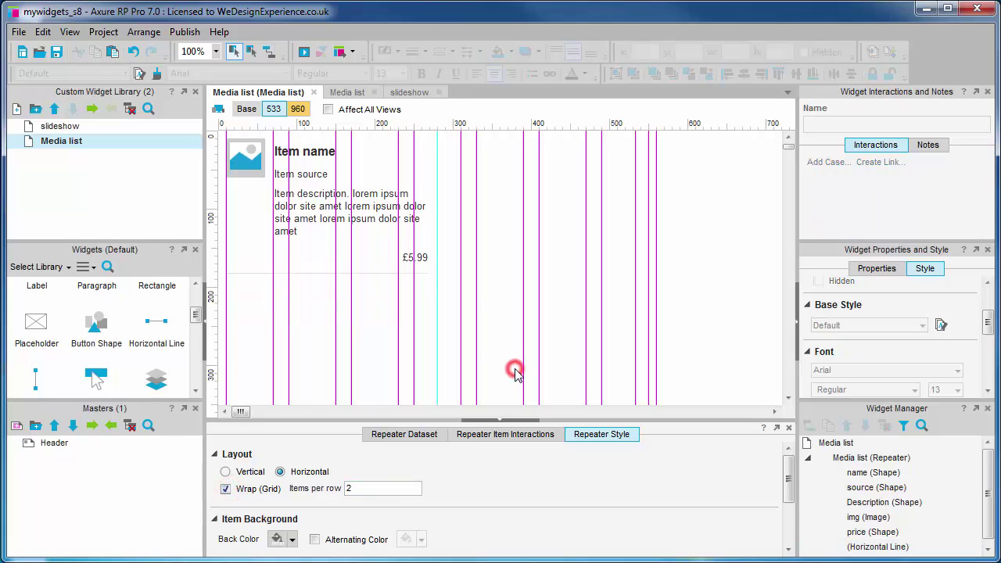
click(349, 94)
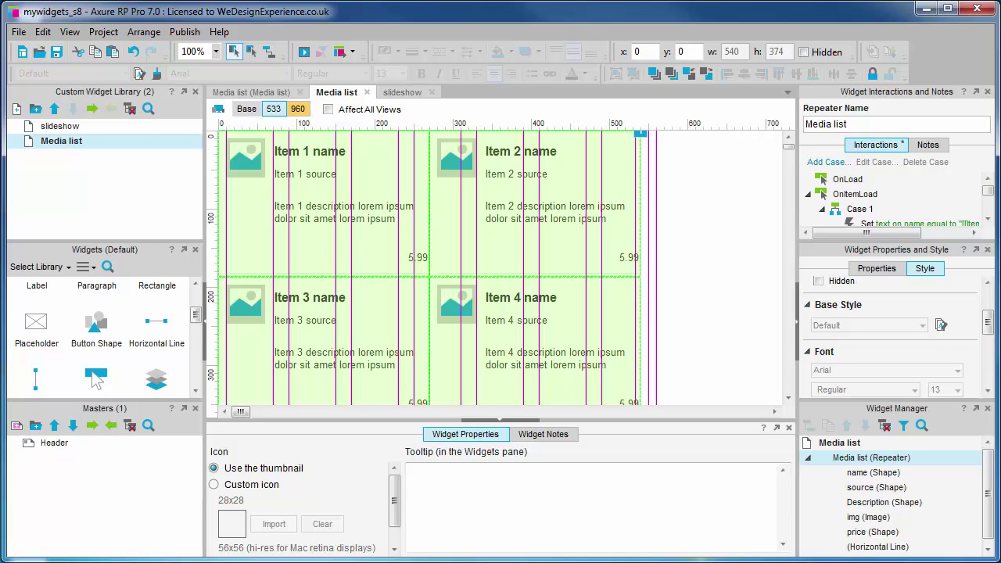
key(ctrl+z)
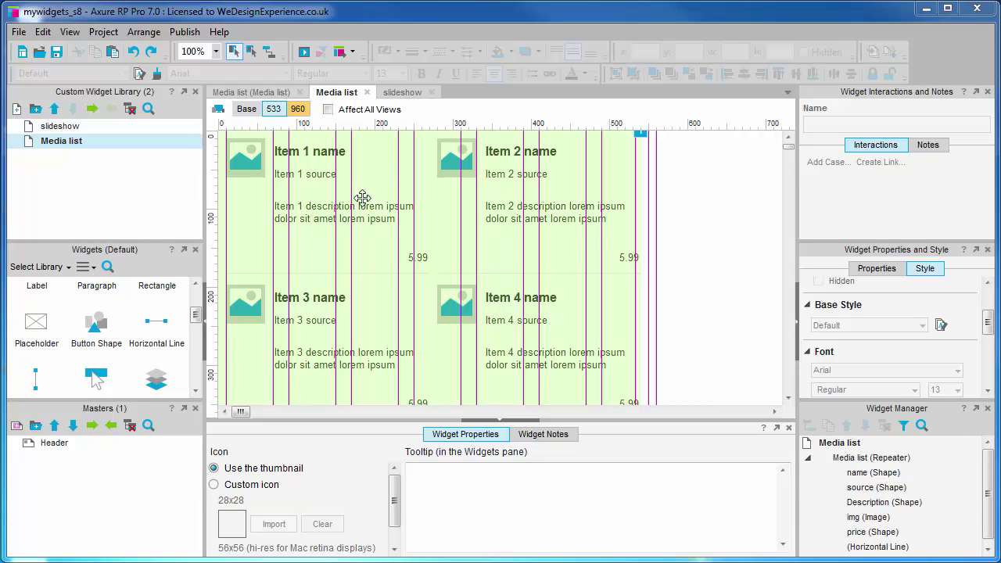
Step: In the 960 view, set the repeater layout back to Vertical with Wrap (Grid) unticked
click(281, 96)
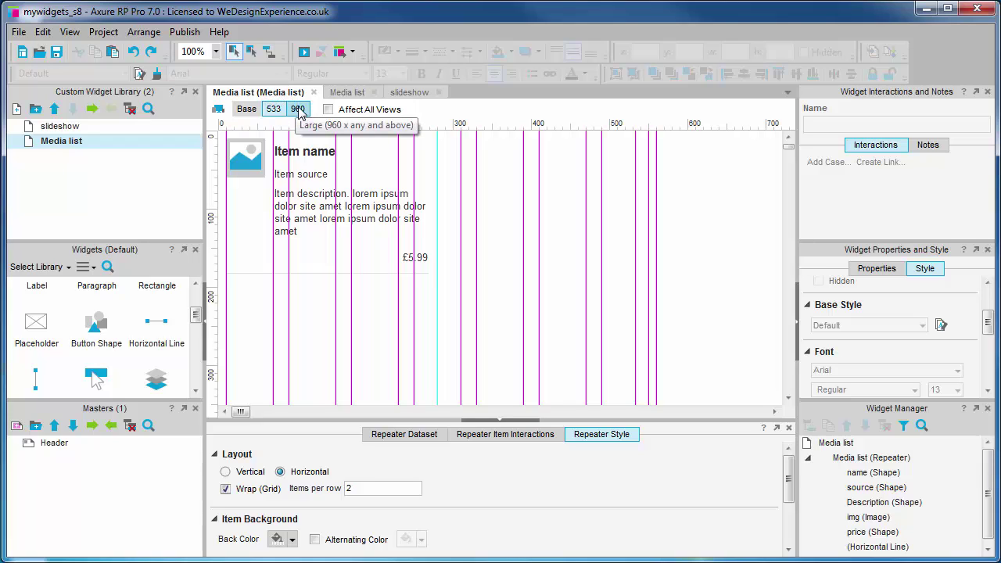
click(298, 110)
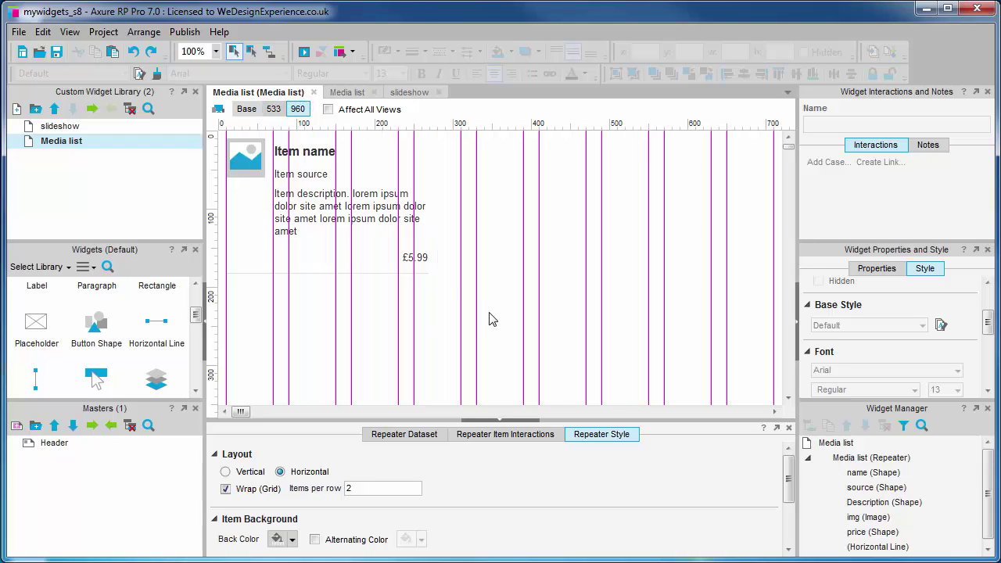
click(296, 111)
click(227, 473)
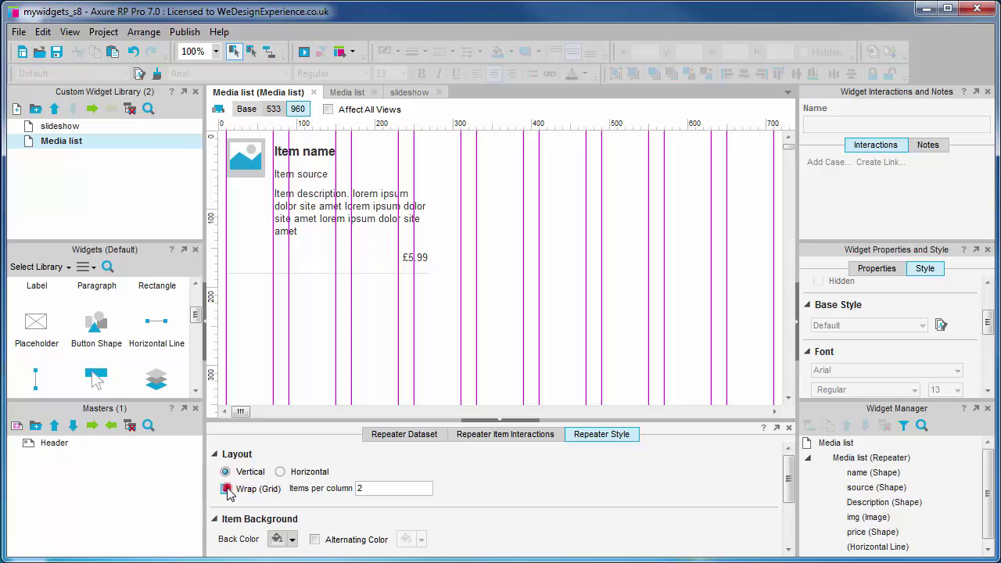
click(226, 489)
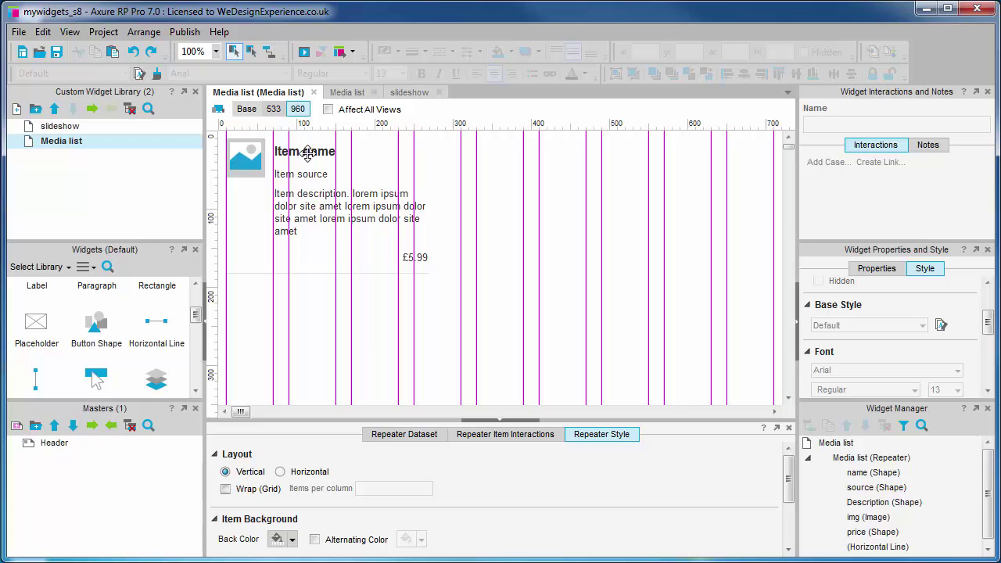
Step: Move the name, source and description texts to x 170 and widen them to 460
click(307, 153)
ctrl+click(307, 175)
ctrl+click(311, 202)
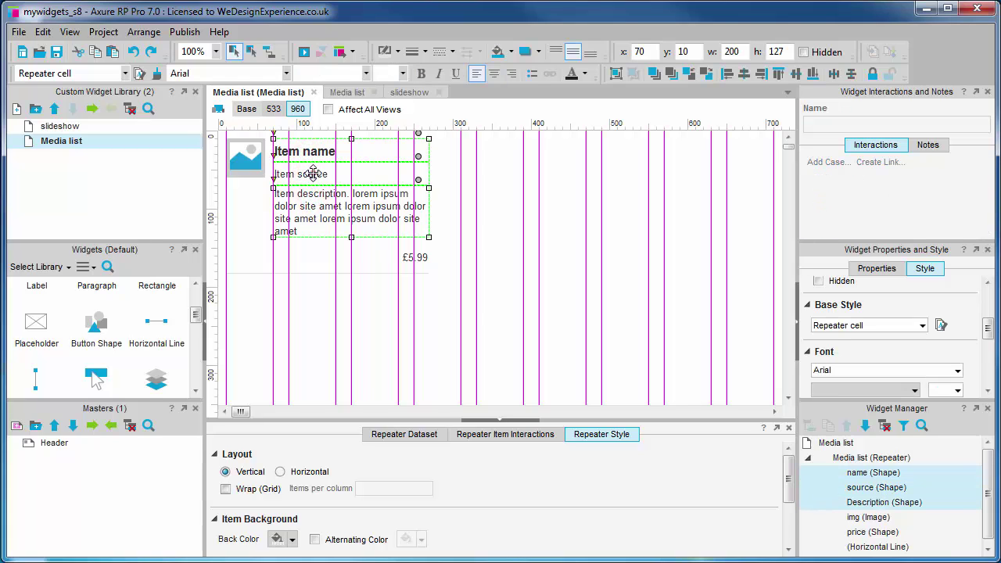
drag(313, 182, 397, 182)
drag(507, 188, 710, 189)
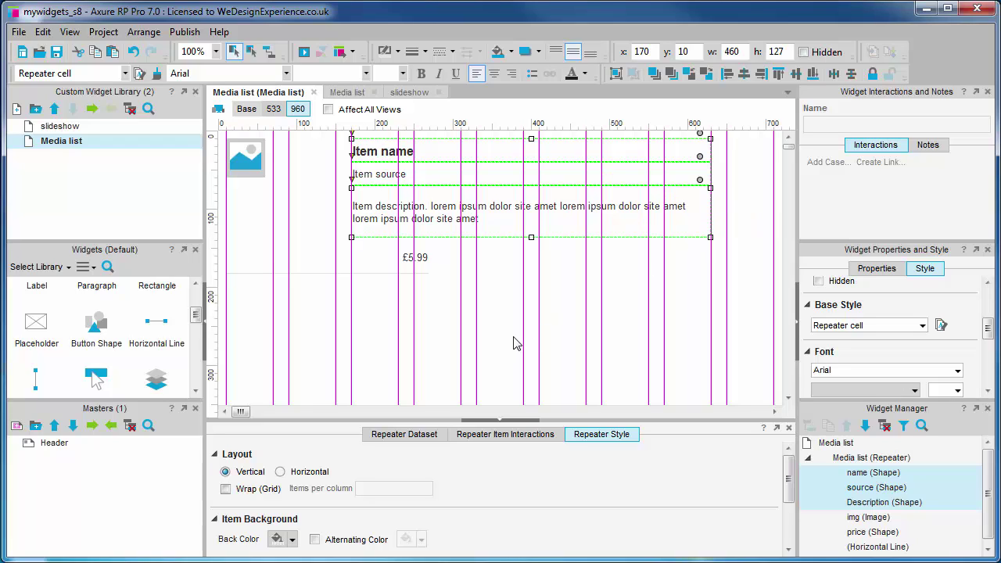
Step: Move the price to x 470, stretch the divider to 620 wide, and enlarge the image to 140x140
click(421, 257)
drag(423, 257, 689, 264)
click(428, 273)
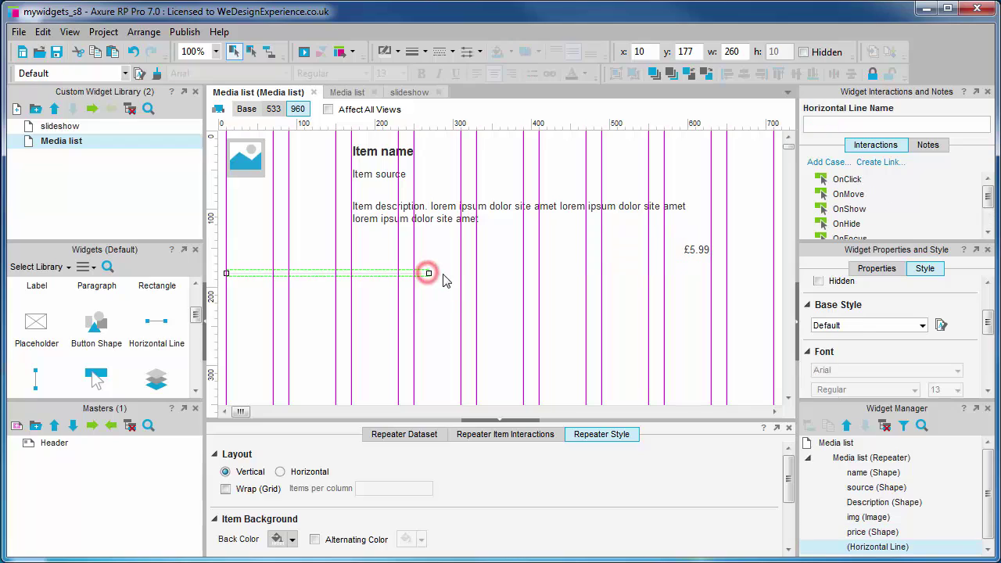
drag(429, 273, 708, 273)
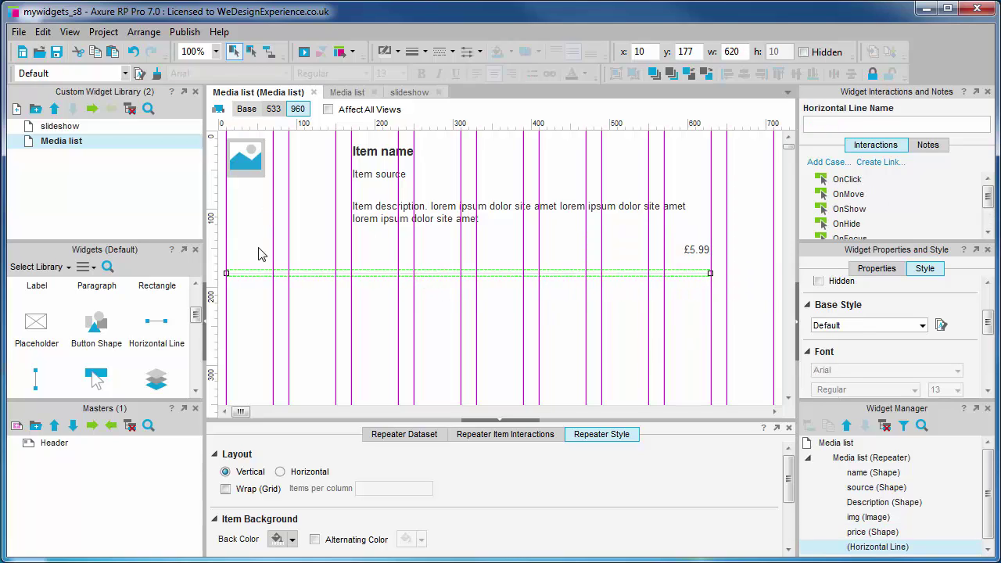
click(251, 161)
drag(265, 178, 334, 248)
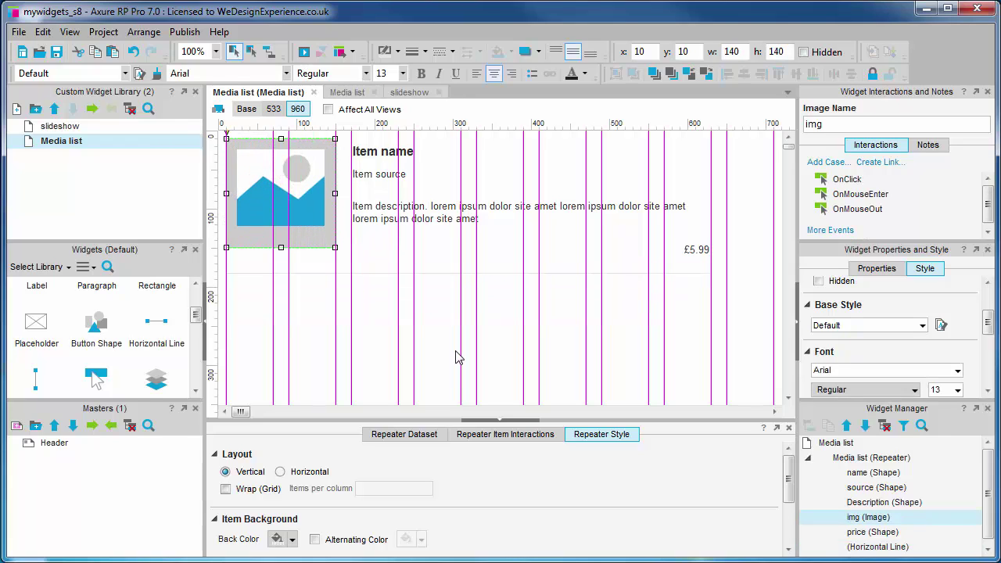
Step: Review the rendered Media list repeater items in the 960 layout
click(356, 93)
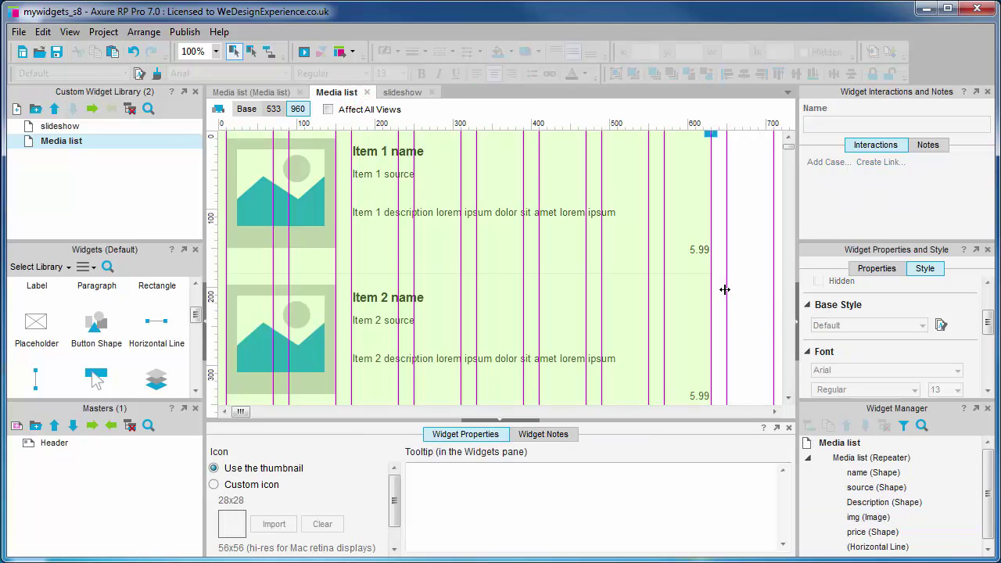
scroll(726, 301, down, 2)
scroll(725, 304, down, 4)
scroll(726, 305, up, 6)
Step: Preview the Media list page in Chrome, scroll through Items 1–4, and narrow the window slightly
click(487, 12)
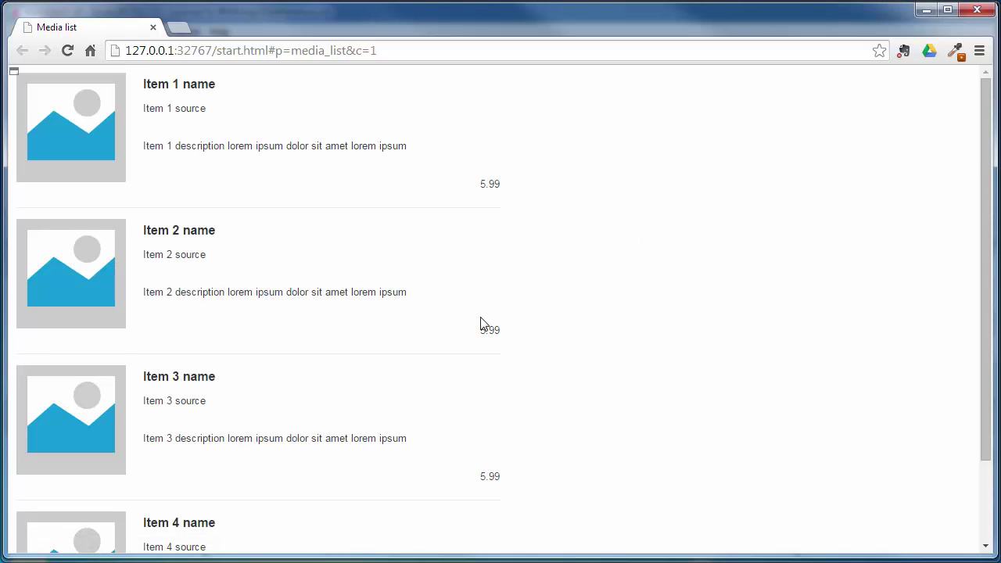
scroll(474, 330, down, 1)
scroll(634, 284, up, 1)
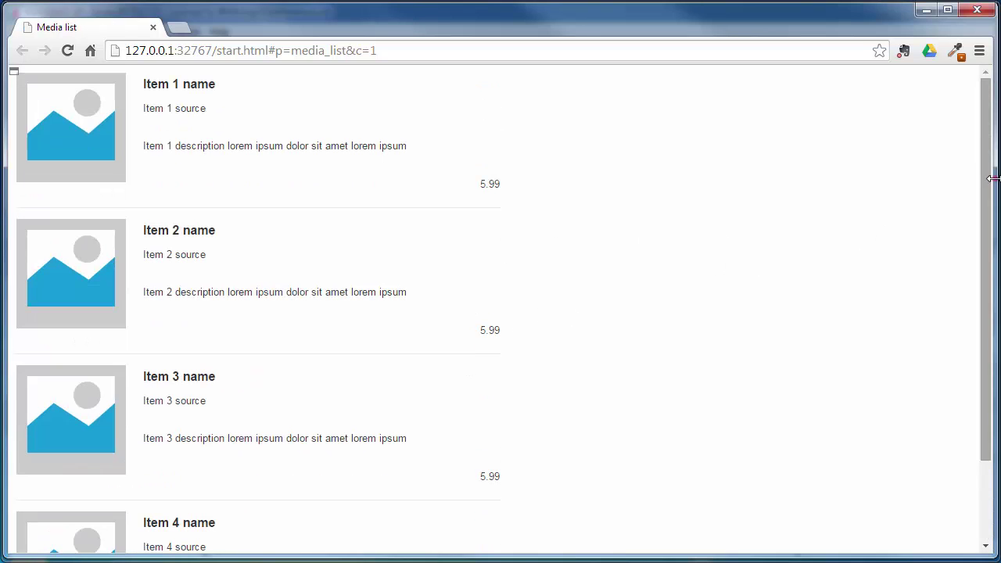
drag(993, 179, 976, 219)
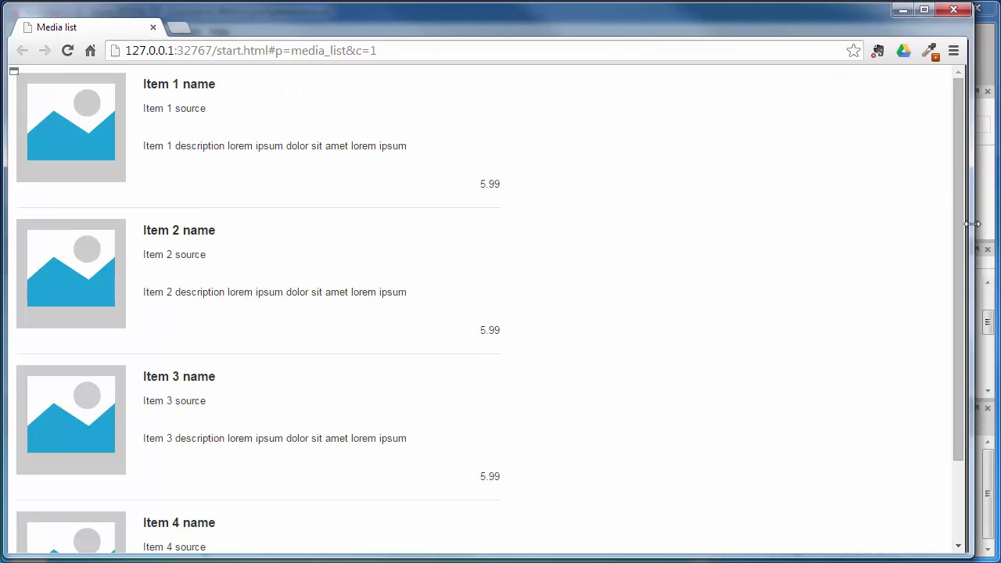
Step: Close the Chrome preview to return to the Media list item template in the 960 view
click(956, 14)
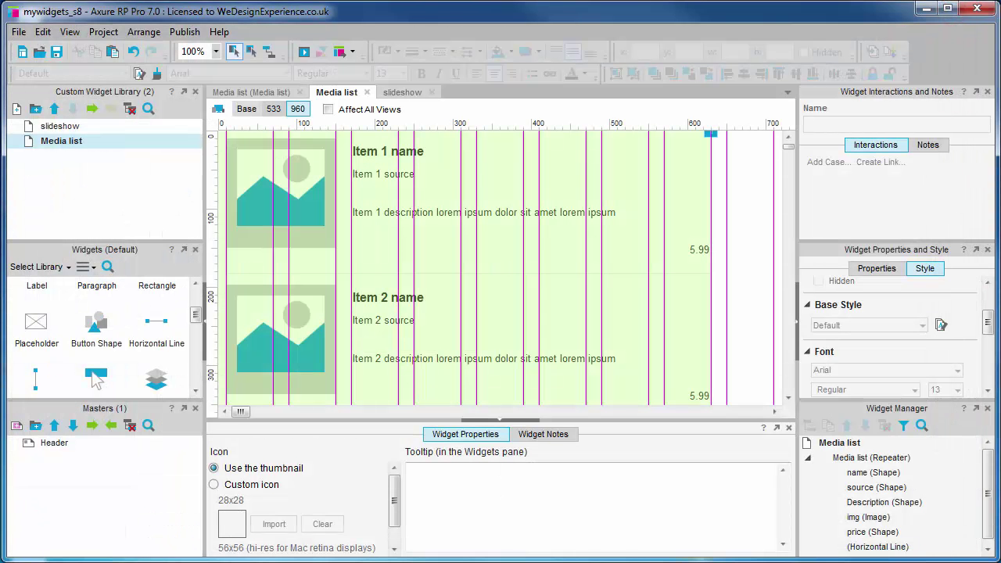